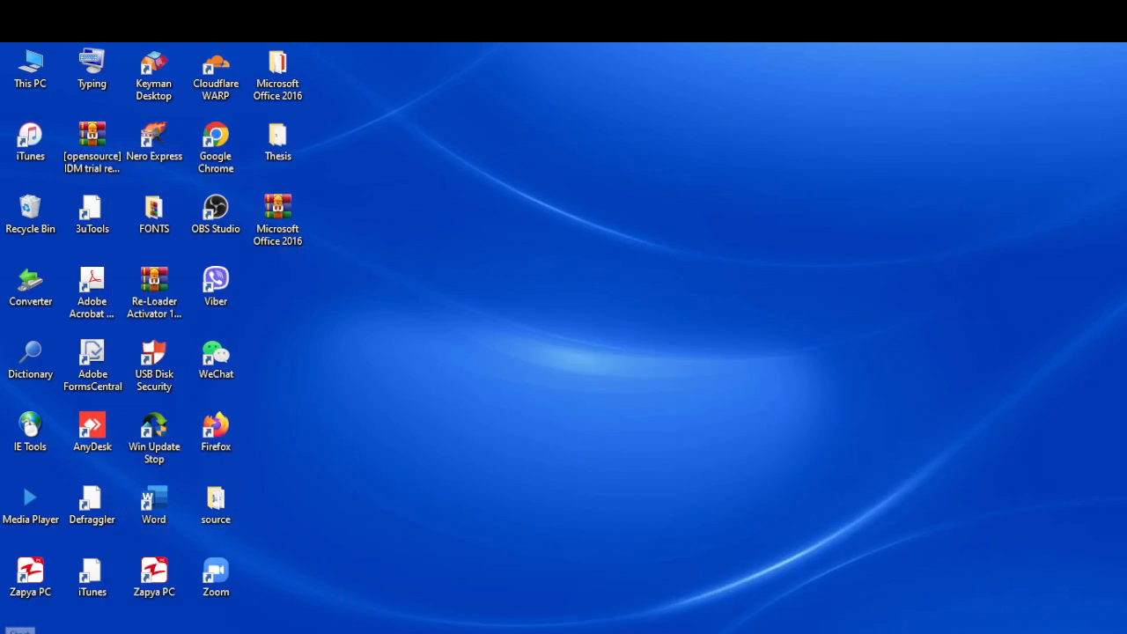
Launch Excel from the list of installed apps with a new blank workbook, and close it again.
{"action": "left_click", "coordinate": [19, 633]}
{"action": "scroll", "coordinate": [123, 340], "scroll_direction": "down", "scroll_amount": 5}
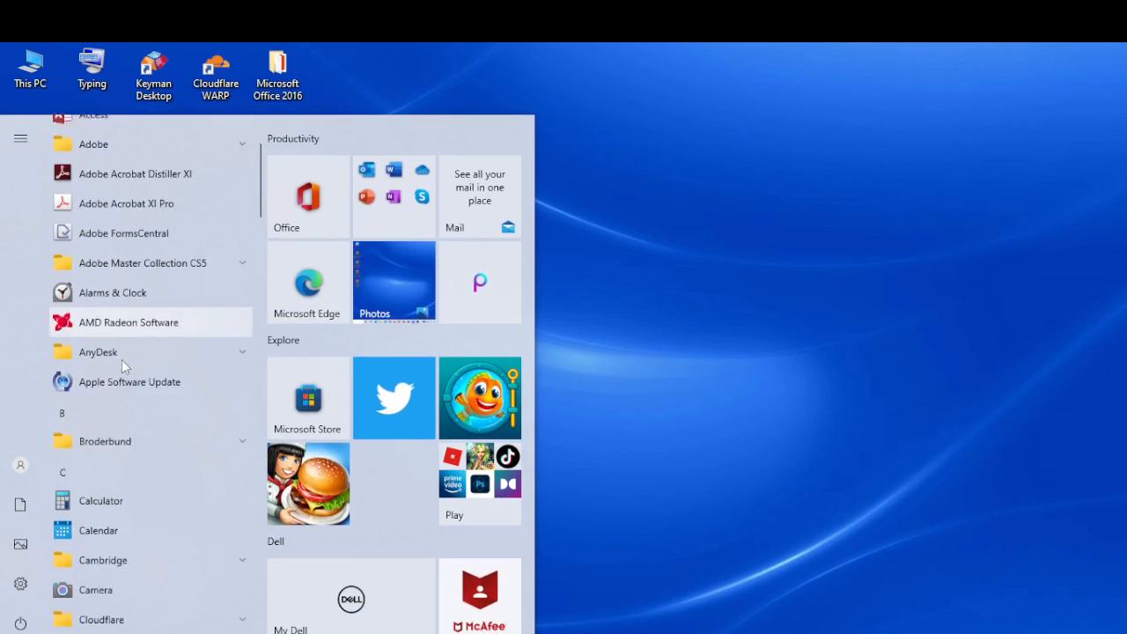
{"action": "scroll", "coordinate": [117, 389], "scroll_direction": "down", "scroll_amount": 1}
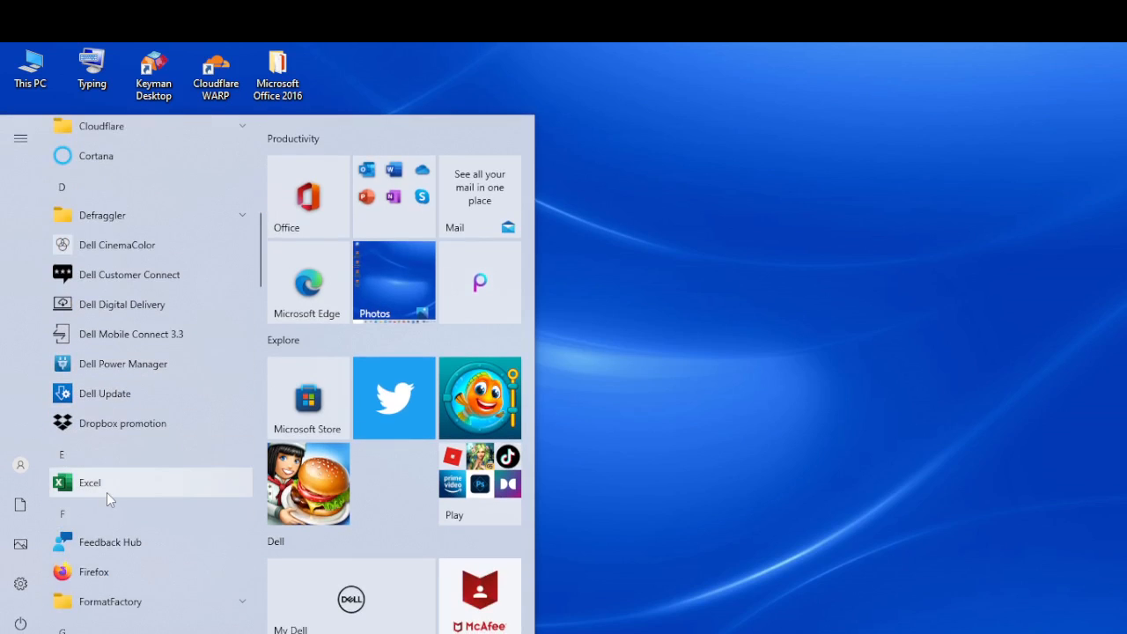
{"action": "left_click", "coordinate": [107, 492]}
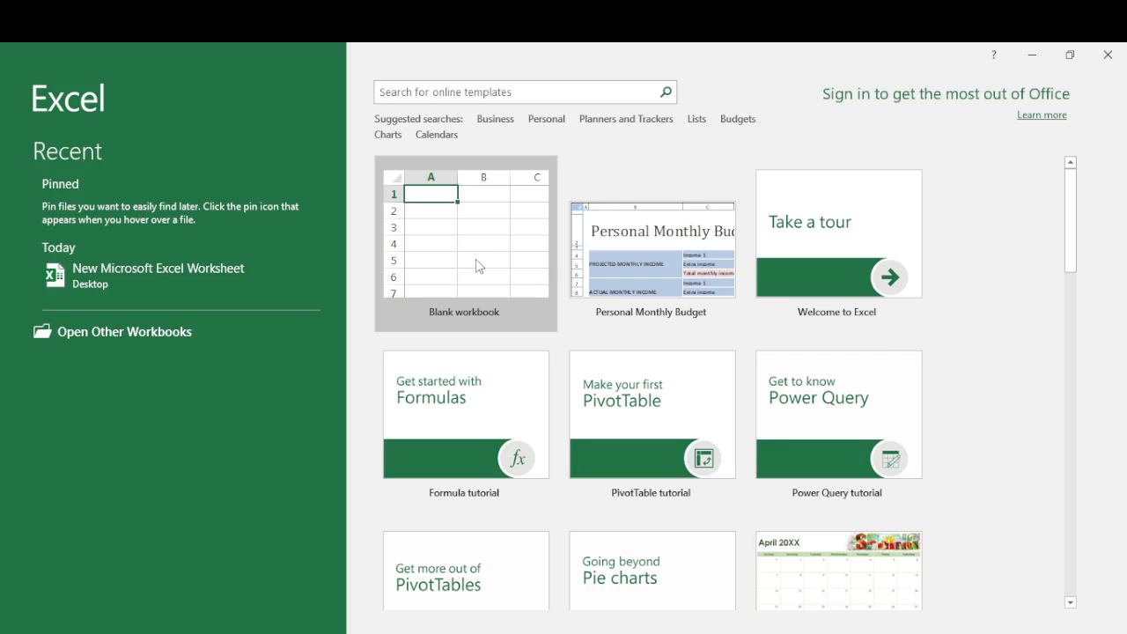
{"action": "left_click", "coordinate": [478, 266]}
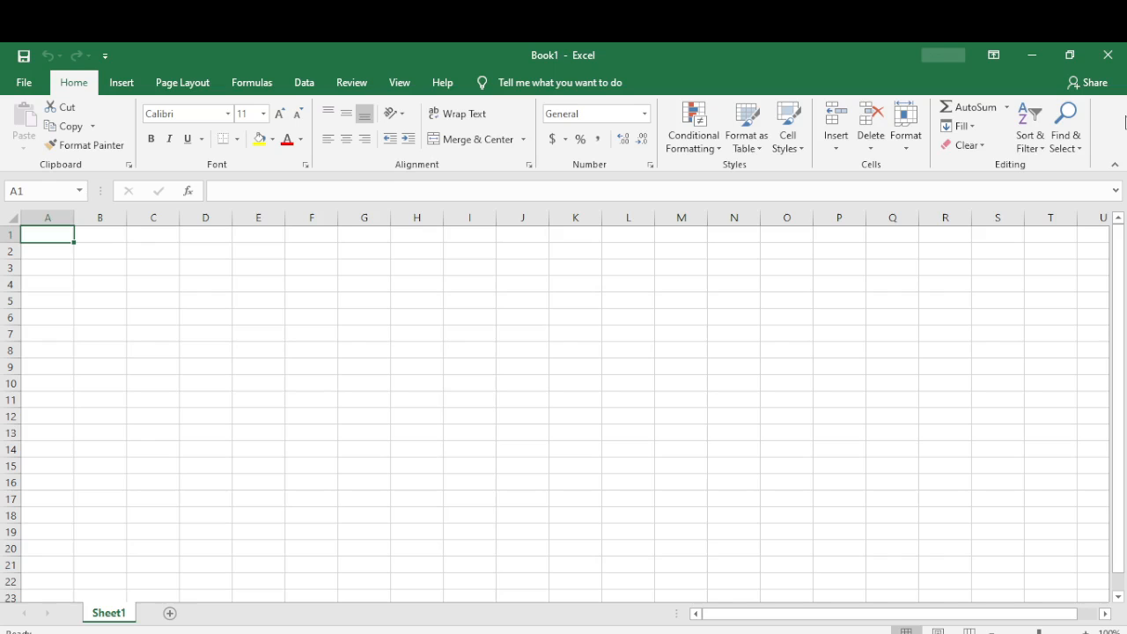
{"action": "left_click", "coordinate": [1103, 63]}
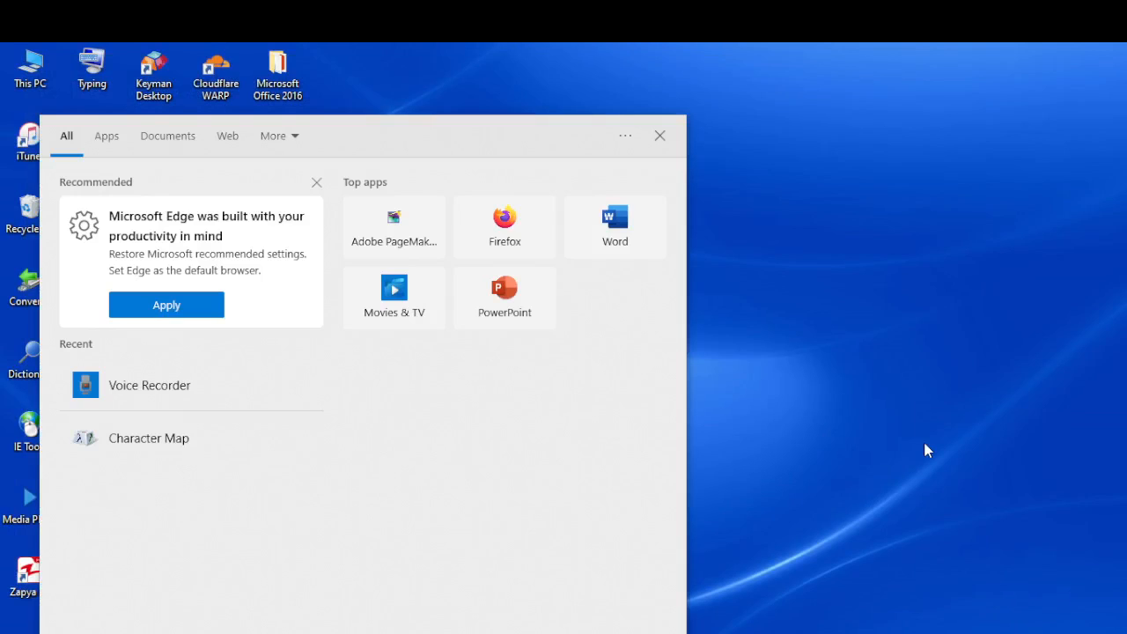
Find Excel through Windows search with "e", launch it, and close it from its start screen.
{"action": "type", "text": "e"}
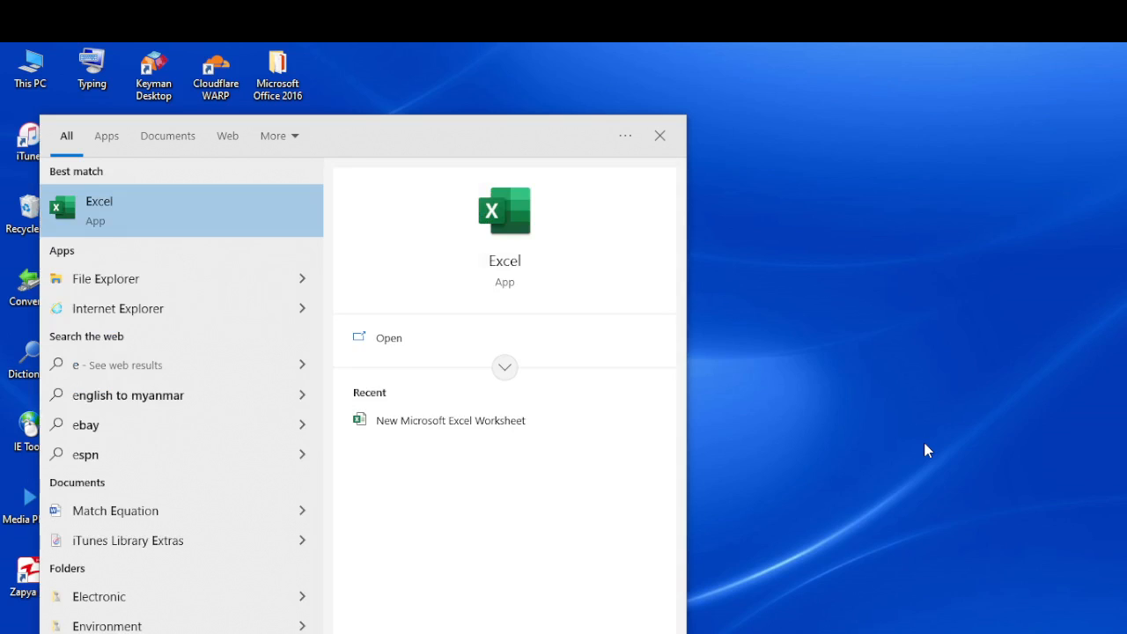
{"action": "key", "text": "Return"}
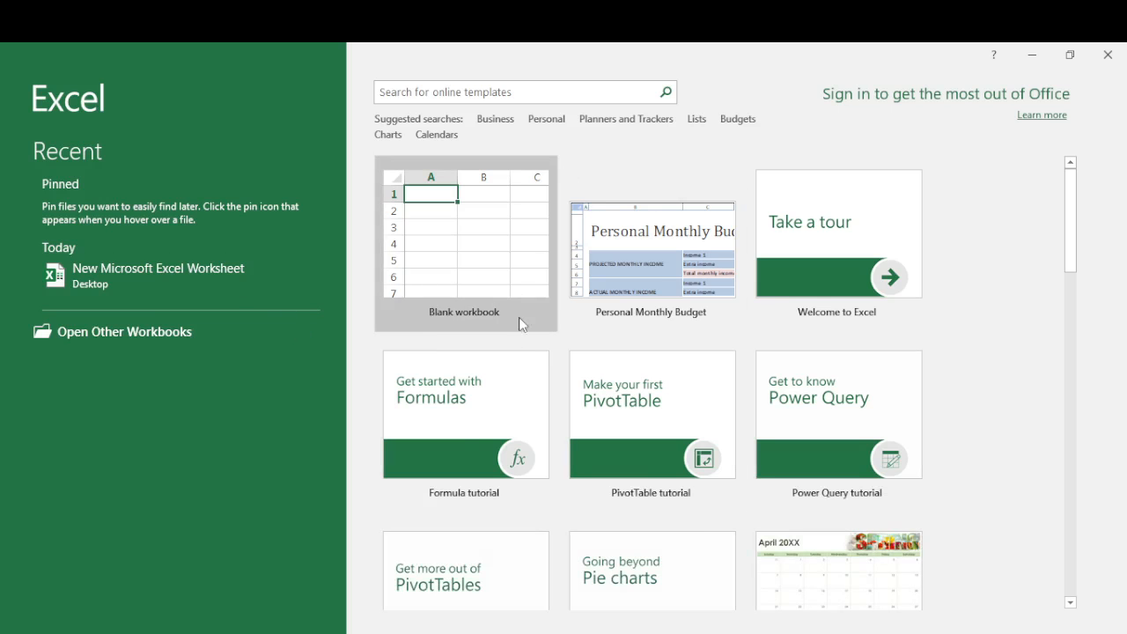
{"action": "left_click", "coordinate": [1108, 54]}
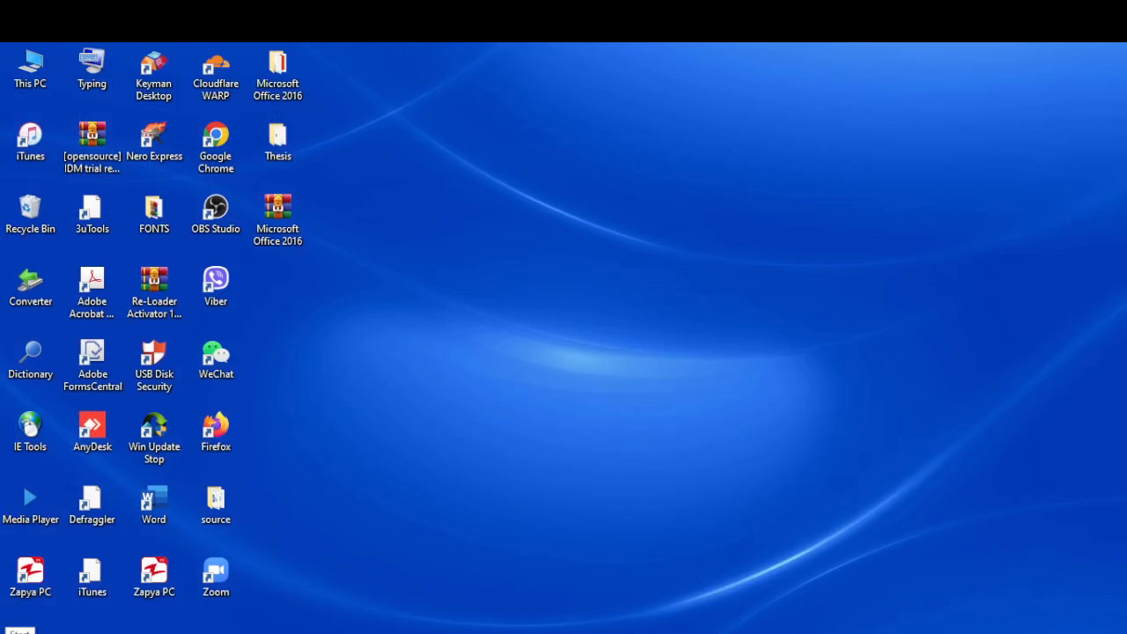
Search Windows for "e" to launch Excel with a new blank workbook, and close it again.
{"action": "key", "text": "super+s"}
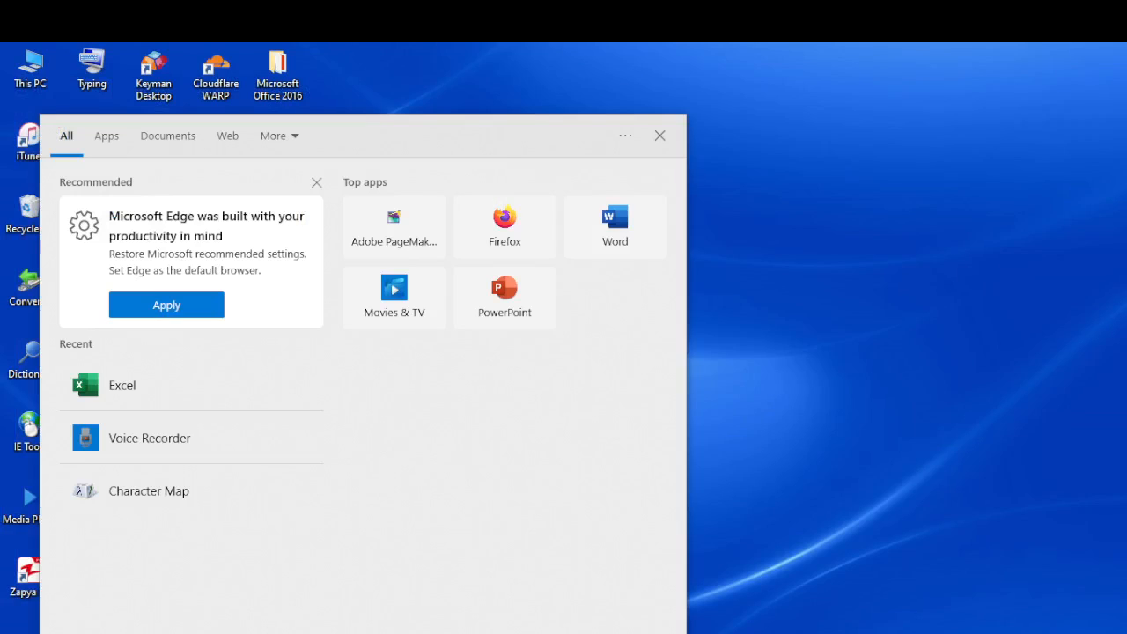
{"action": "type", "text": "e"}
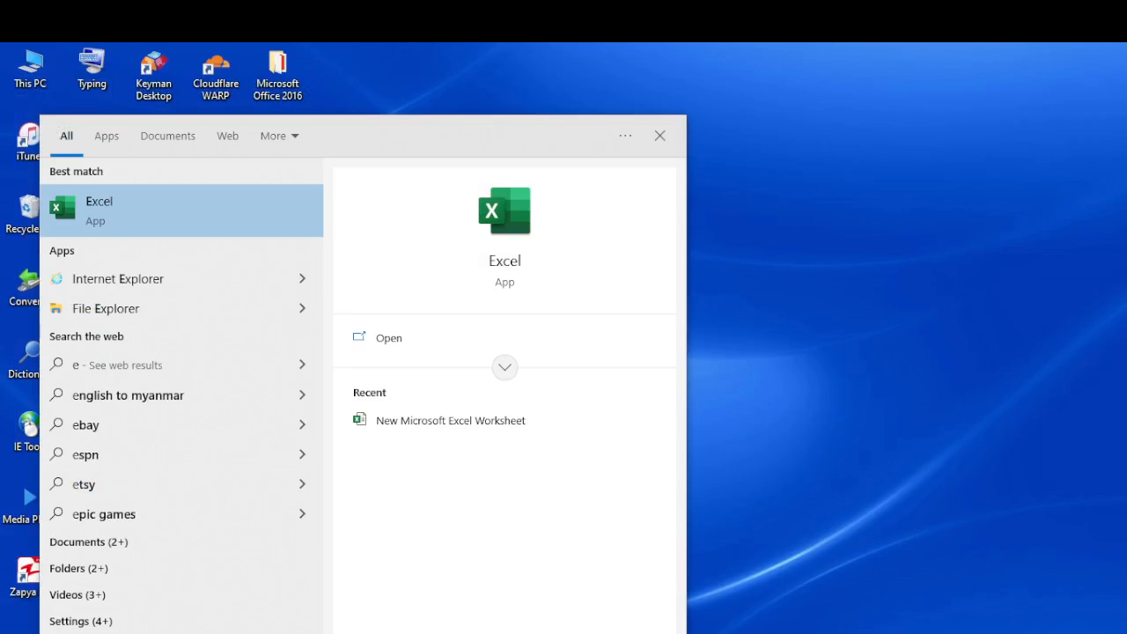
{"action": "key", "text": "Return"}
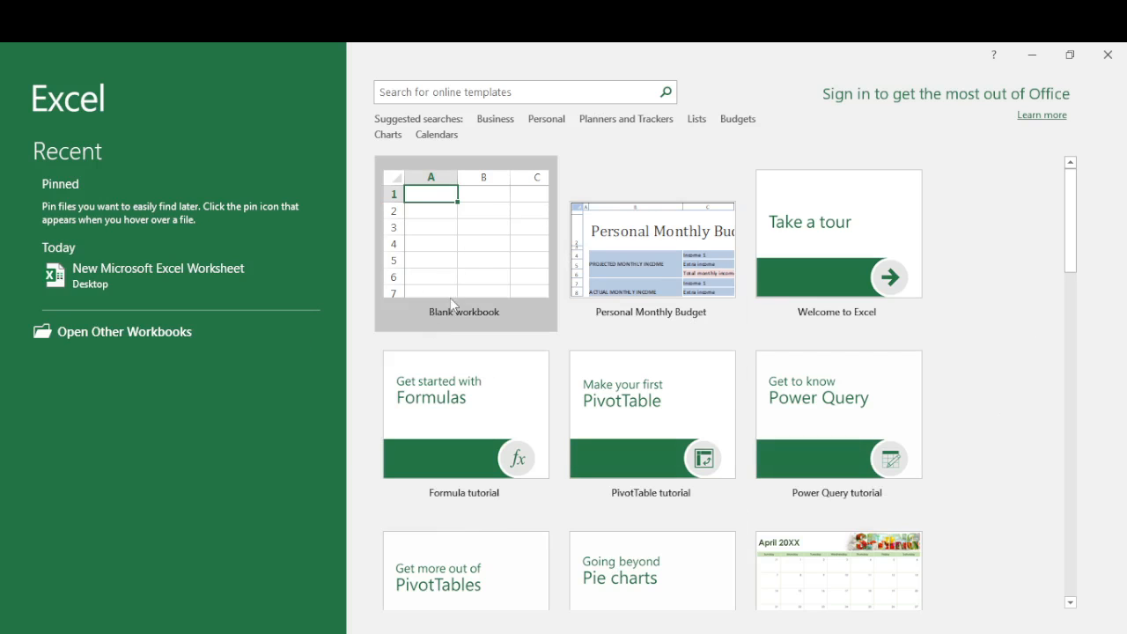
{"action": "left_click", "coordinate": [480, 258]}
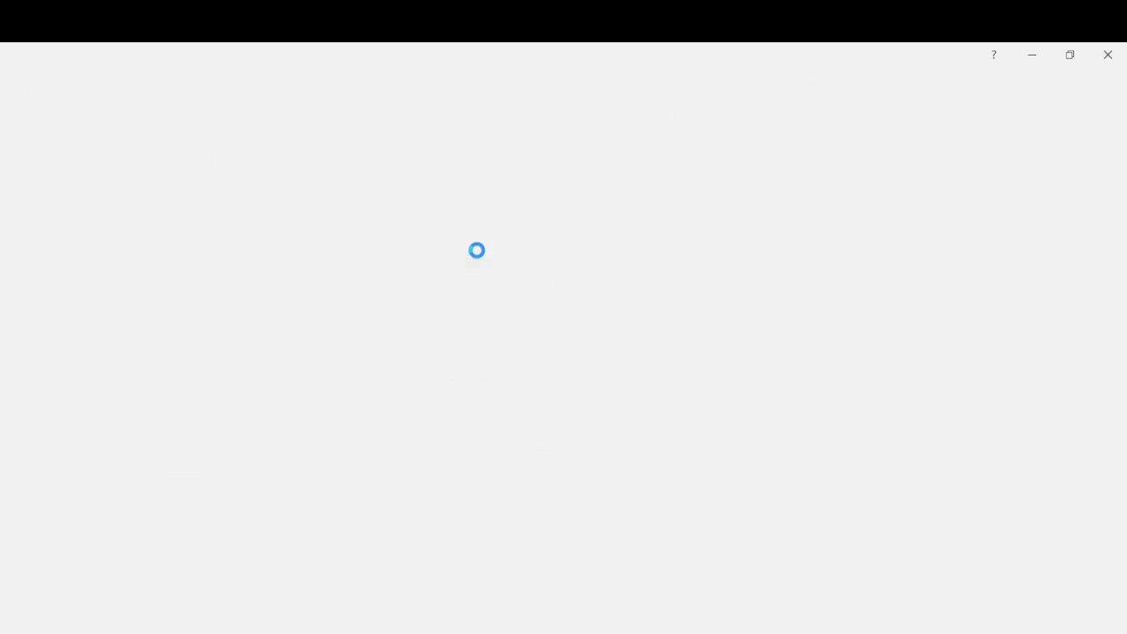
{"action": "left_click", "coordinate": [1107, 55]}
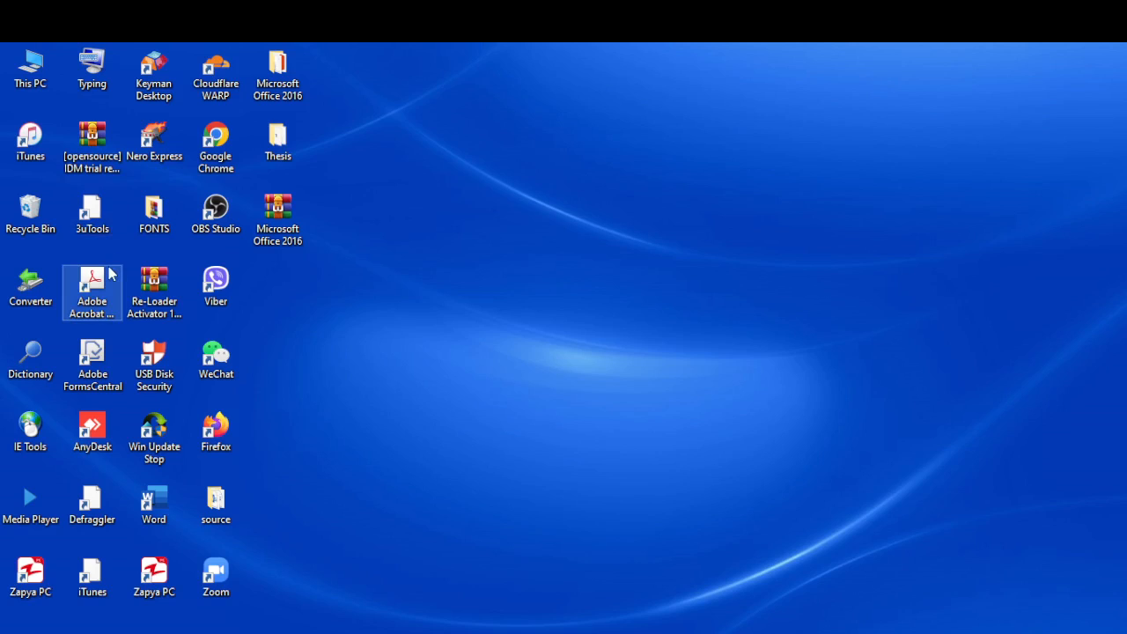
Launch Excel by running the command "excel" in Windows, open a blank workbook, and close it.
{"action": "key", "text": "super+e"}
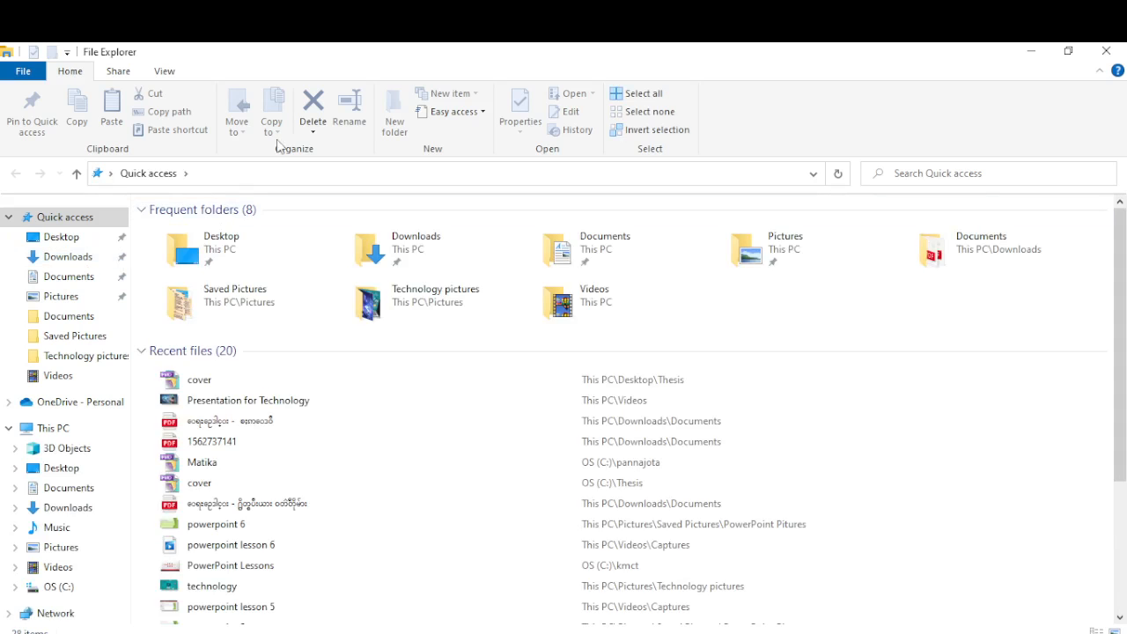
{"action": "left_click", "coordinate": [1105, 51]}
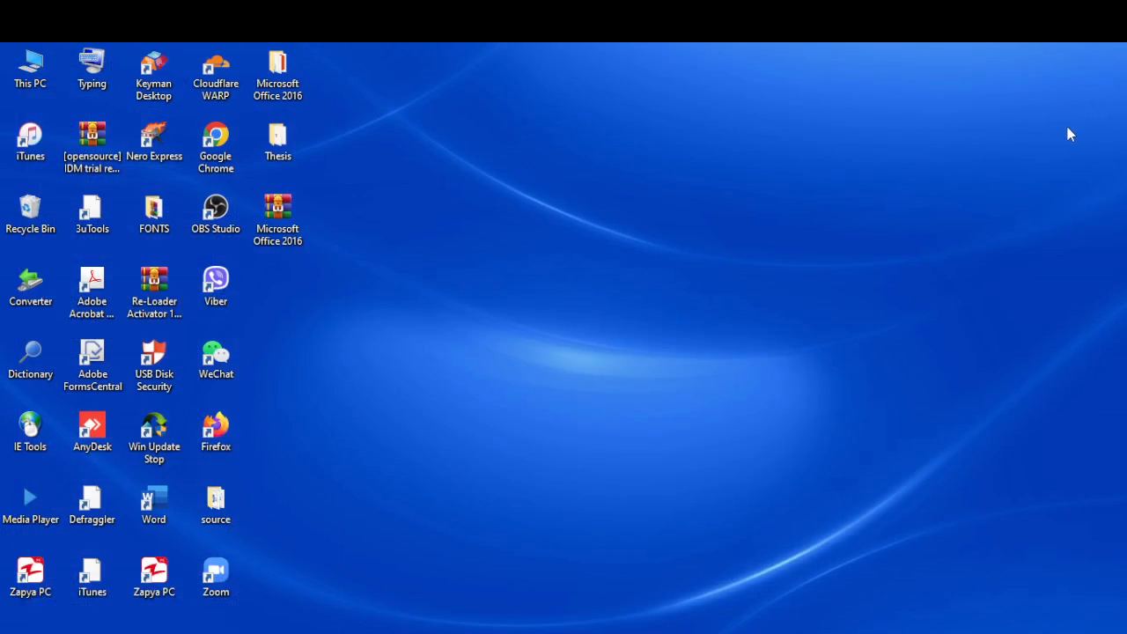
{"action": "key", "text": "super+r"}
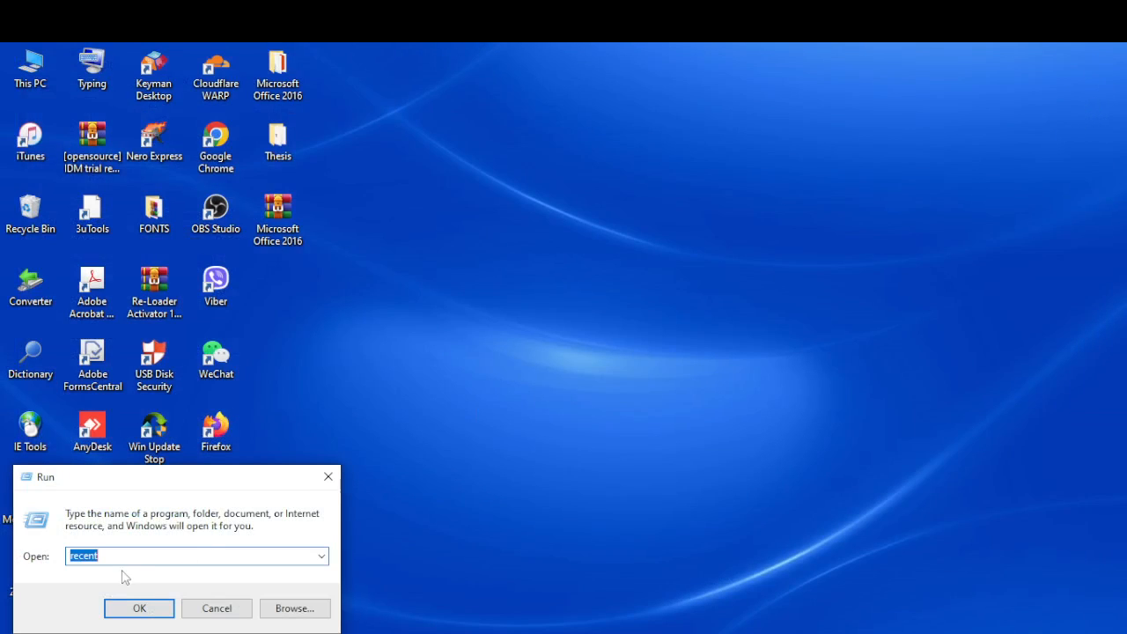
{"action": "key", "text": "BackSpace"}
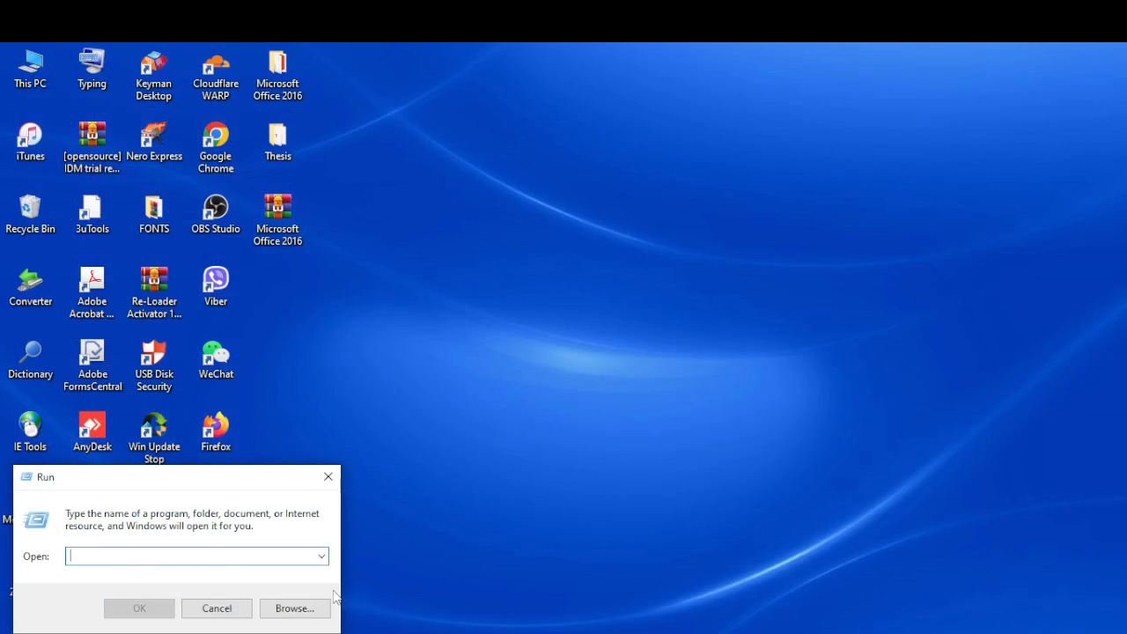
{"action": "type", "text": "ex"}
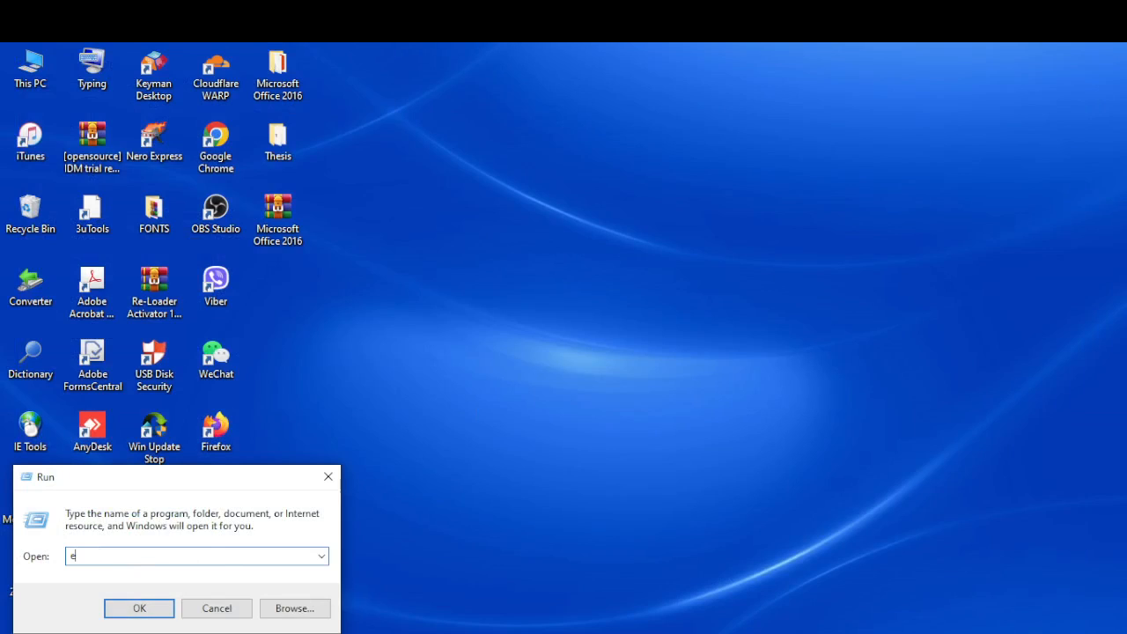
{"action": "type", "text": "cel"}
{"action": "left_click", "coordinate": [140, 609]}
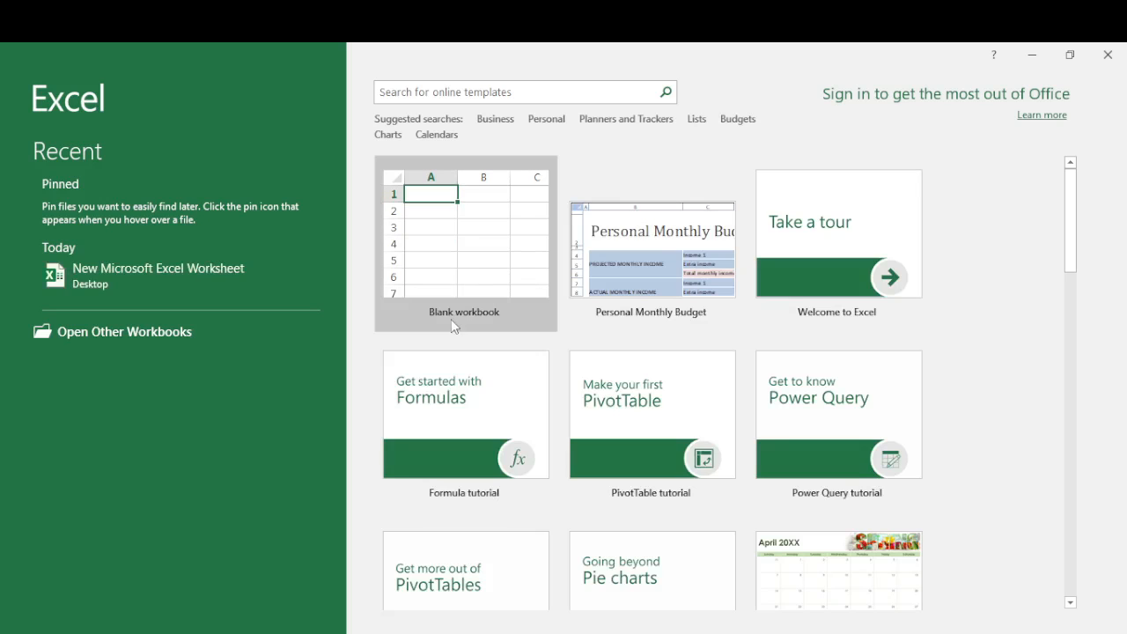
{"action": "left_click", "coordinate": [490, 257]}
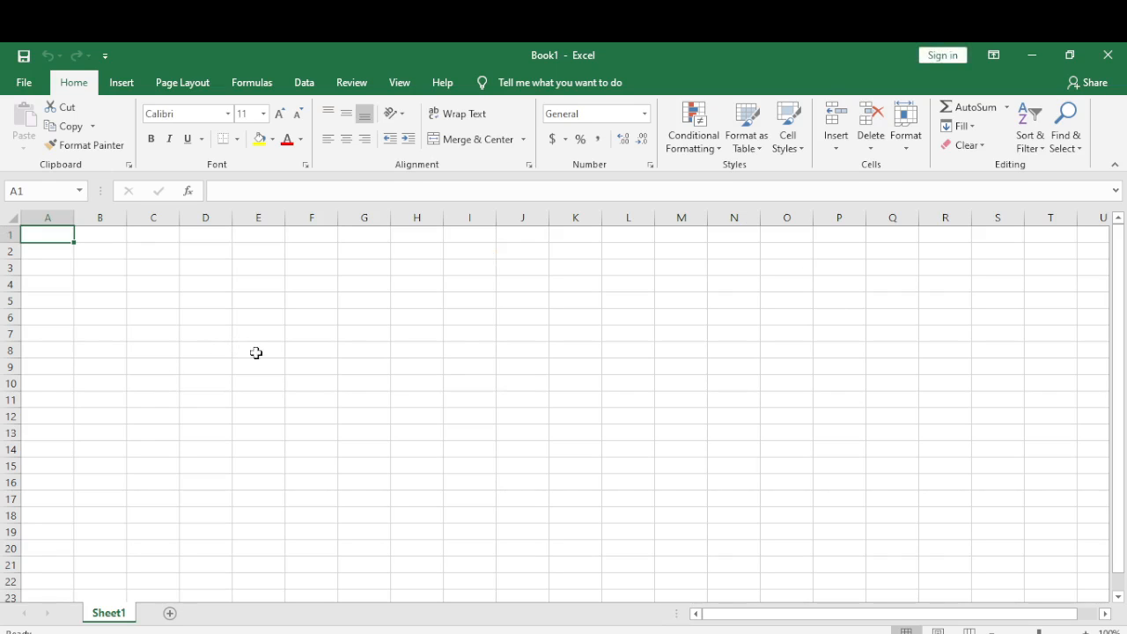
{"action": "left_click", "coordinate": [1114, 65]}
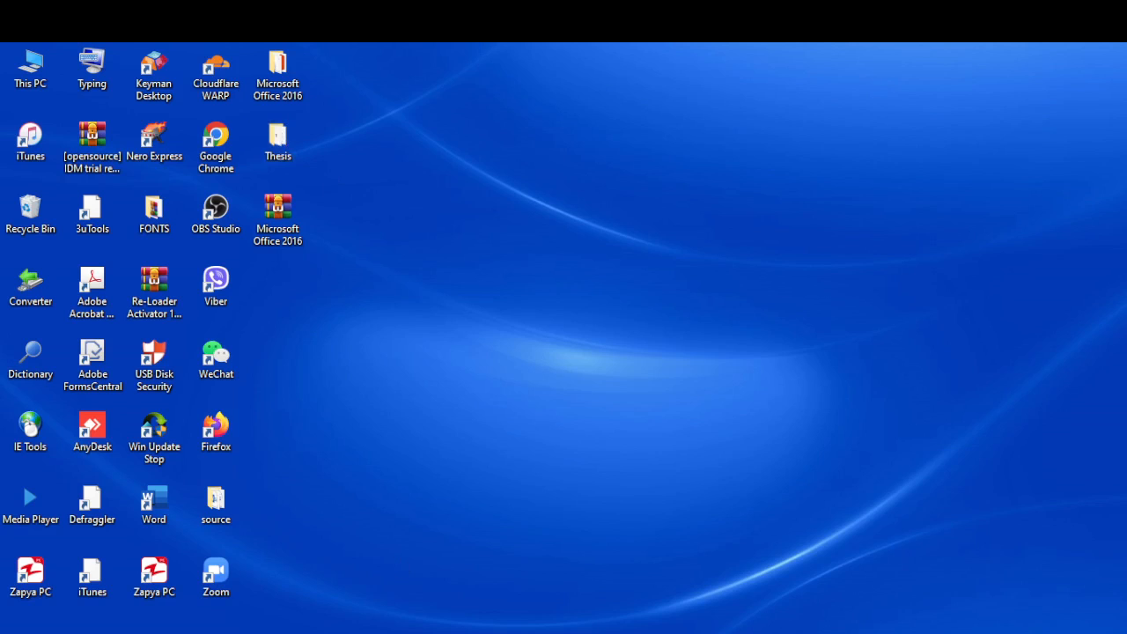
{"action": "left_click", "coordinate": [18, 630]}
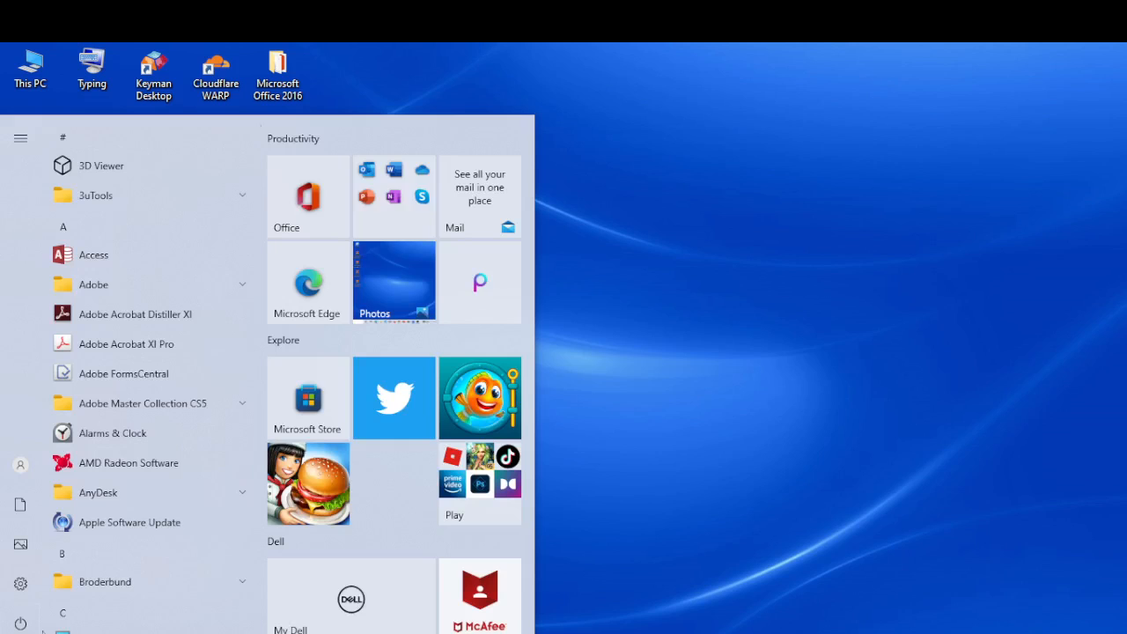
{"action": "scroll", "coordinate": [117, 469], "scroll_direction": "down", "scroll_amount": 5}
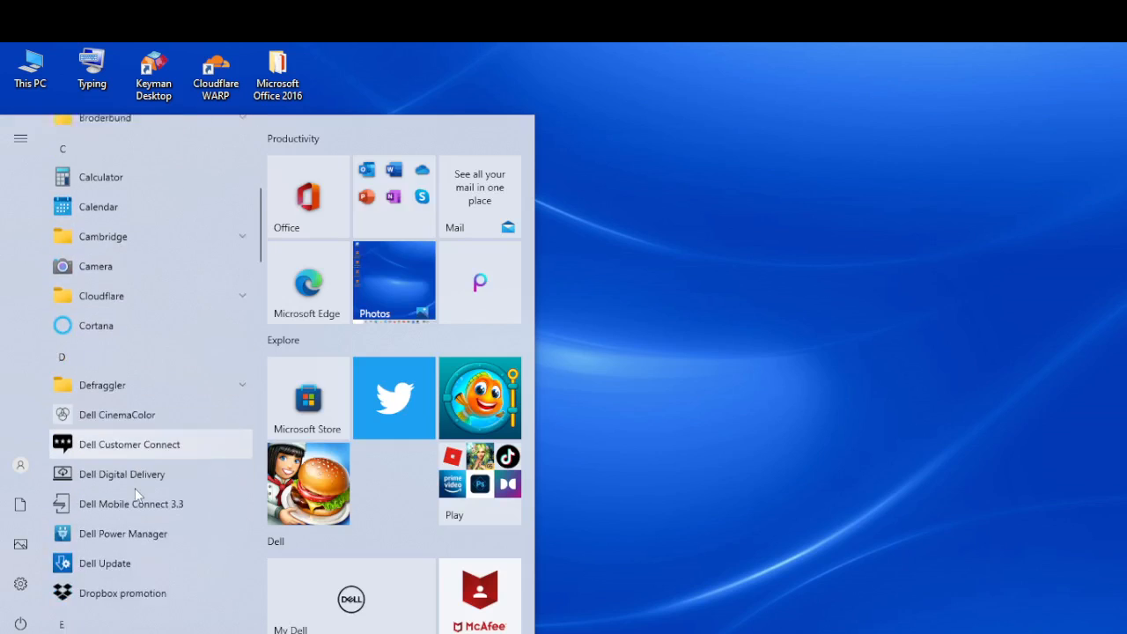
{"action": "scroll", "coordinate": [136, 493], "scroll_direction": "down", "scroll_amount": 3}
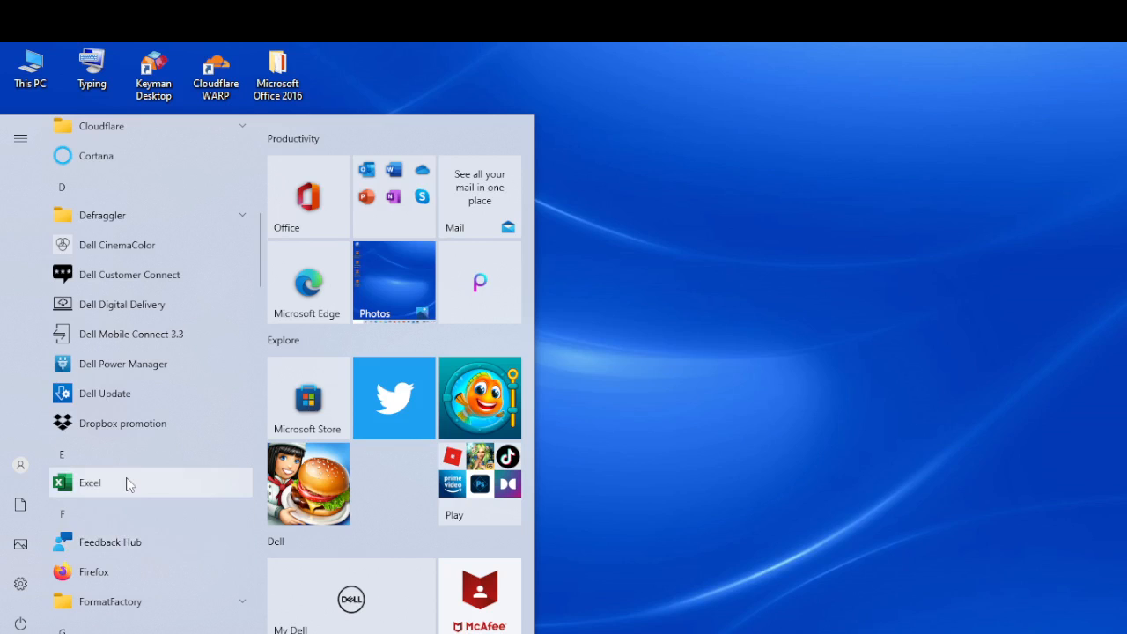
{"action": "left_click", "coordinate": [520, 289]}
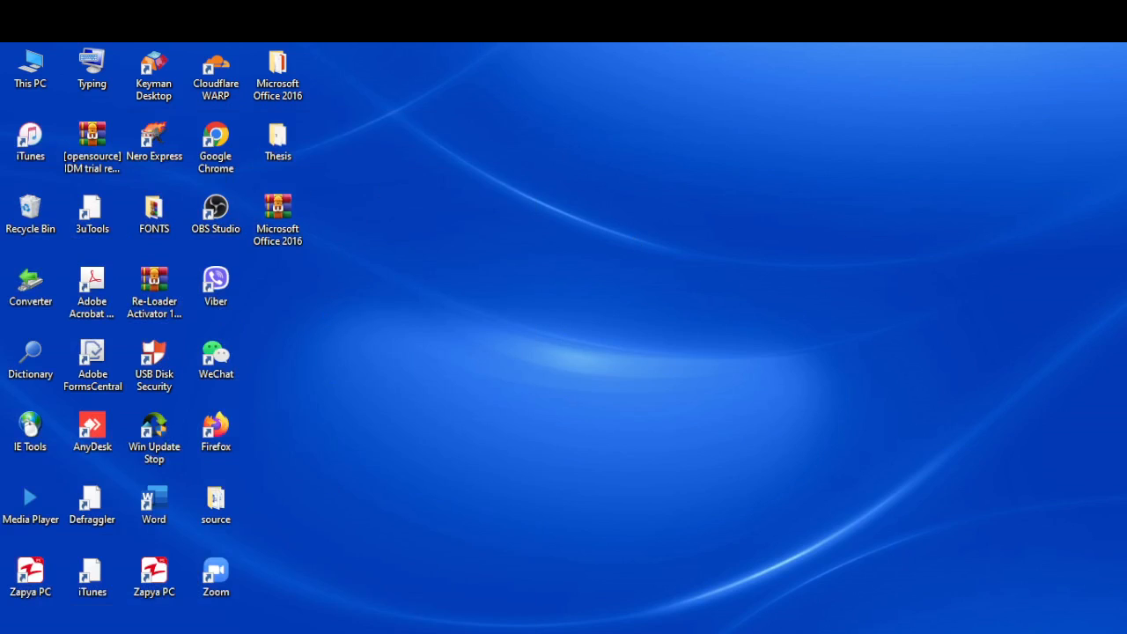
Pin Excel from the list of installed apps to the taskbar and return to the desktop.
{"action": "key", "text": "super"}
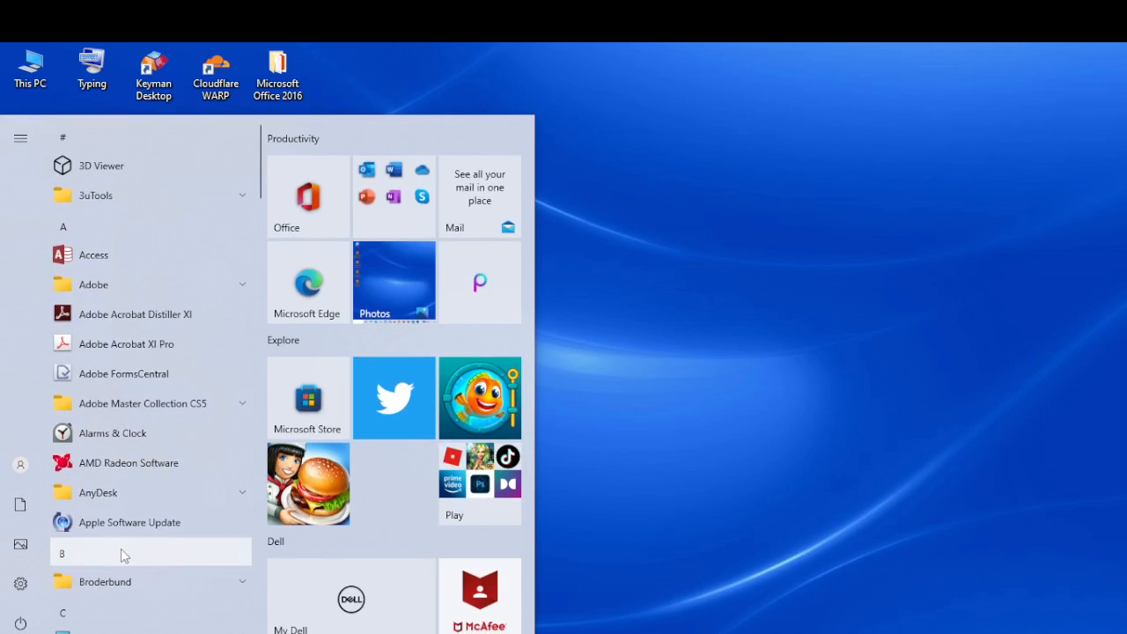
{"action": "scroll", "coordinate": [121, 549], "scroll_direction": "down", "scroll_amount": 5}
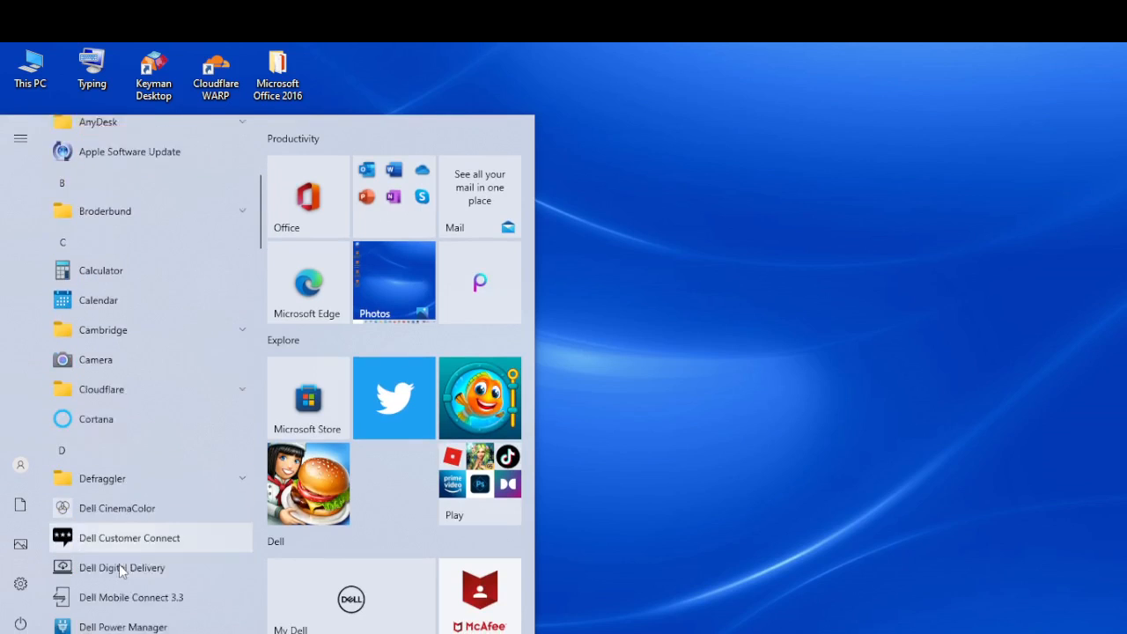
{"action": "scroll", "coordinate": [119, 566], "scroll_direction": "down", "scroll_amount": 5}
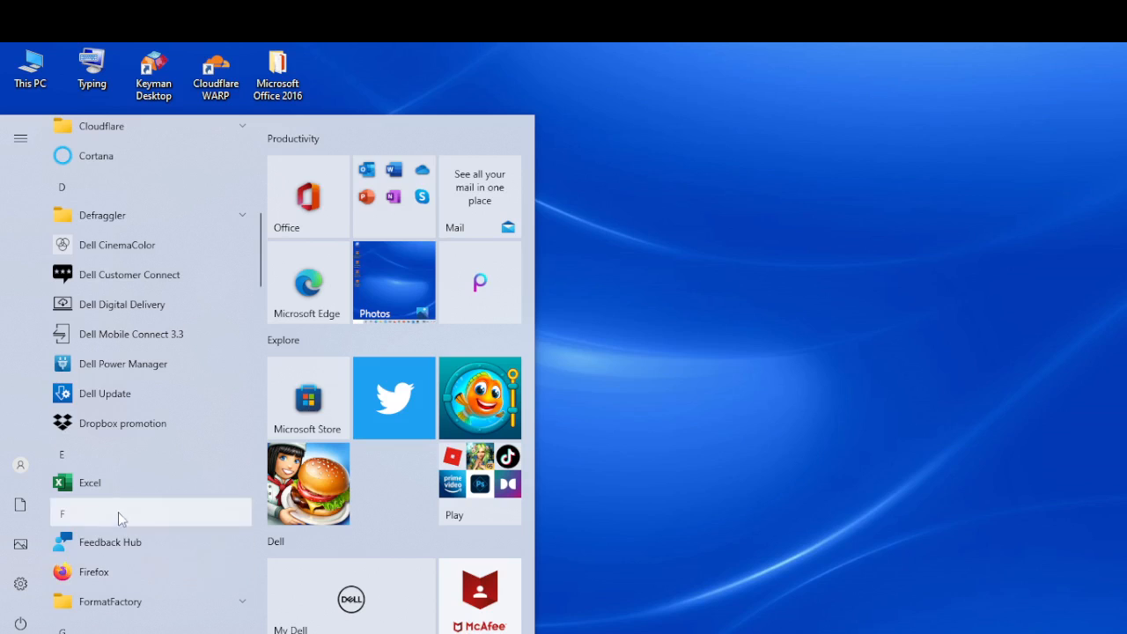
{"action": "right_click", "coordinate": [127, 485]}
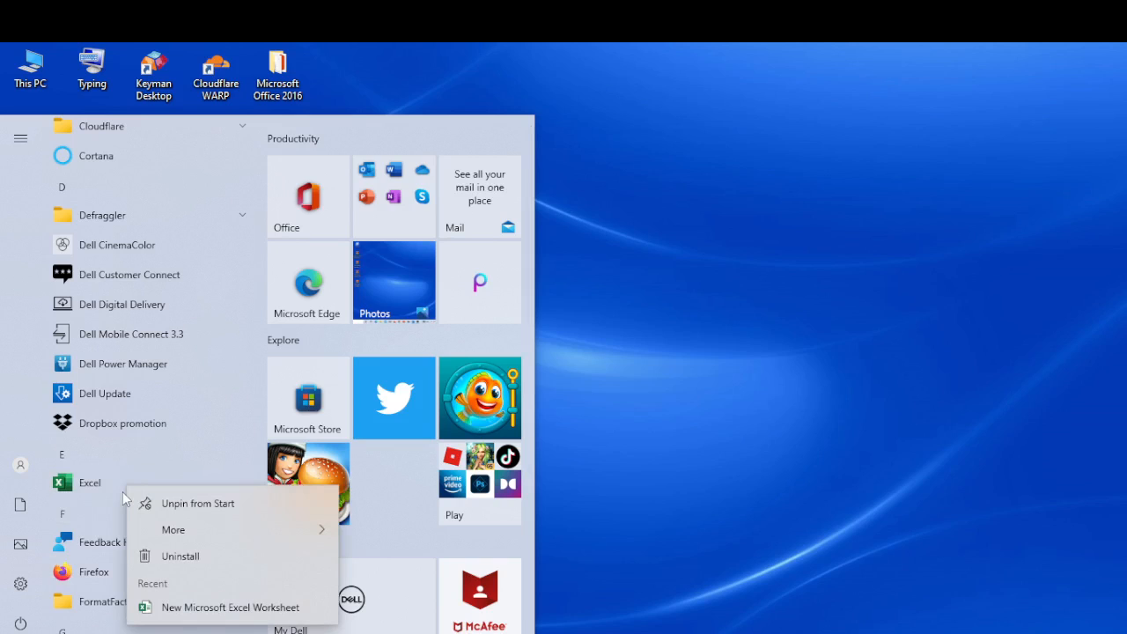
{"action": "mouse_move", "coordinate": [205, 528]}
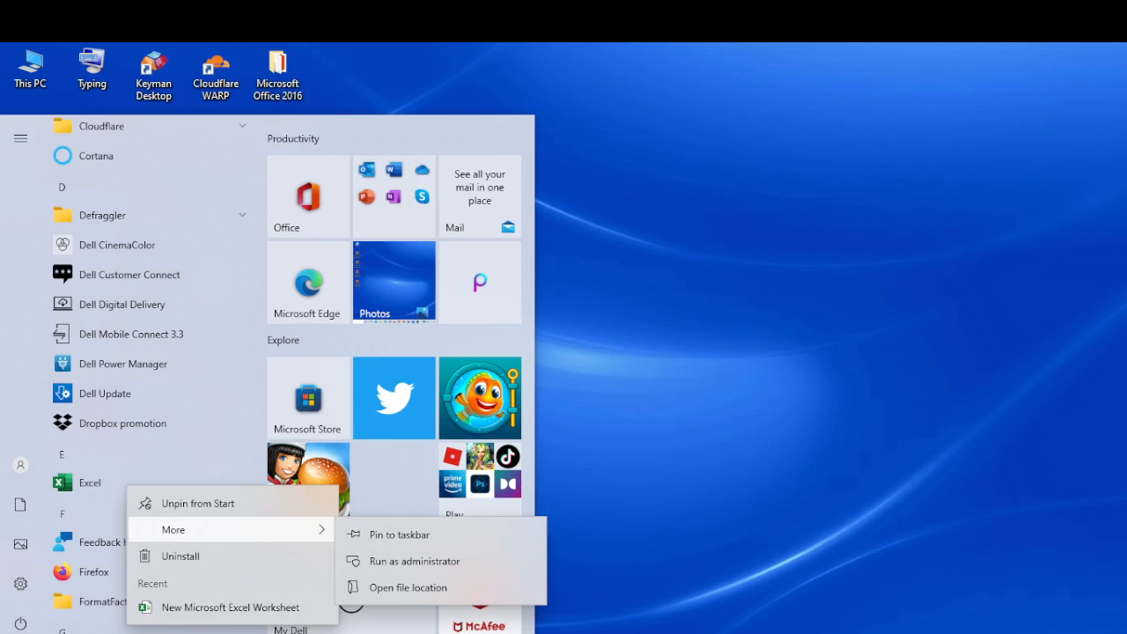
{"action": "left_click", "coordinate": [400, 537]}
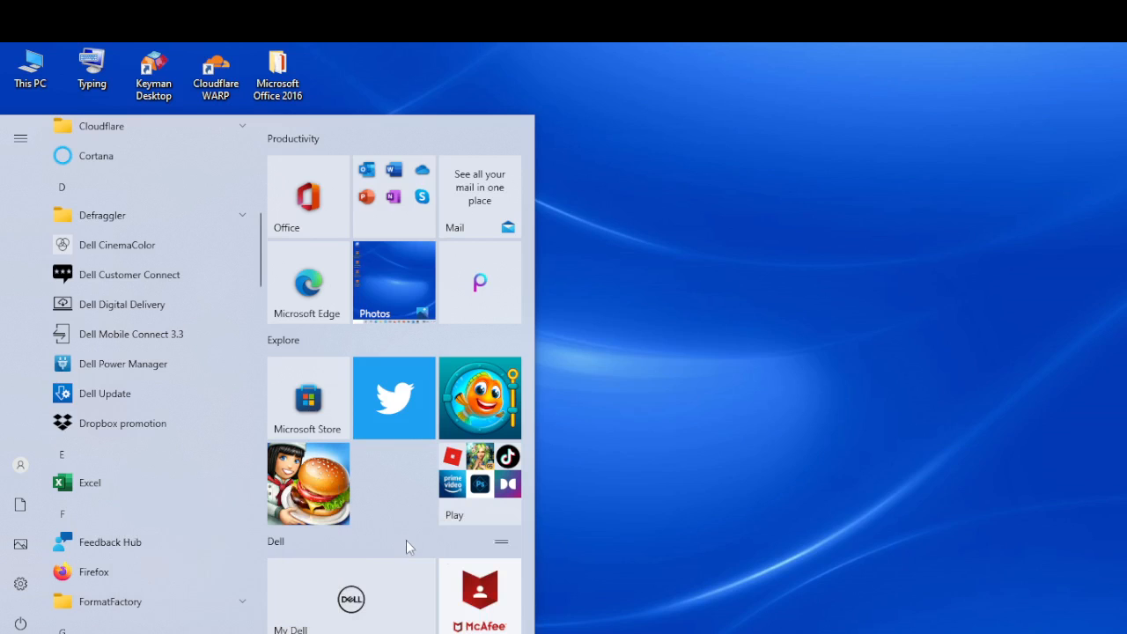
{"action": "left_click", "coordinate": [950, 419]}
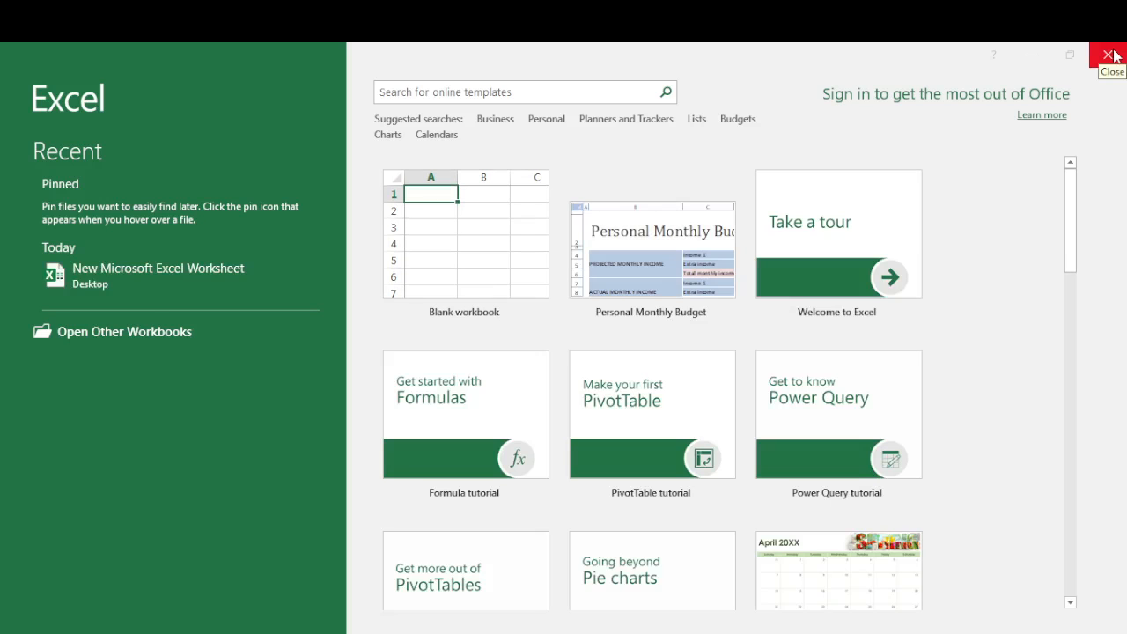
Create a blank workbook from Excel's start screen and close the program.
{"action": "left_click", "coordinate": [443, 248]}
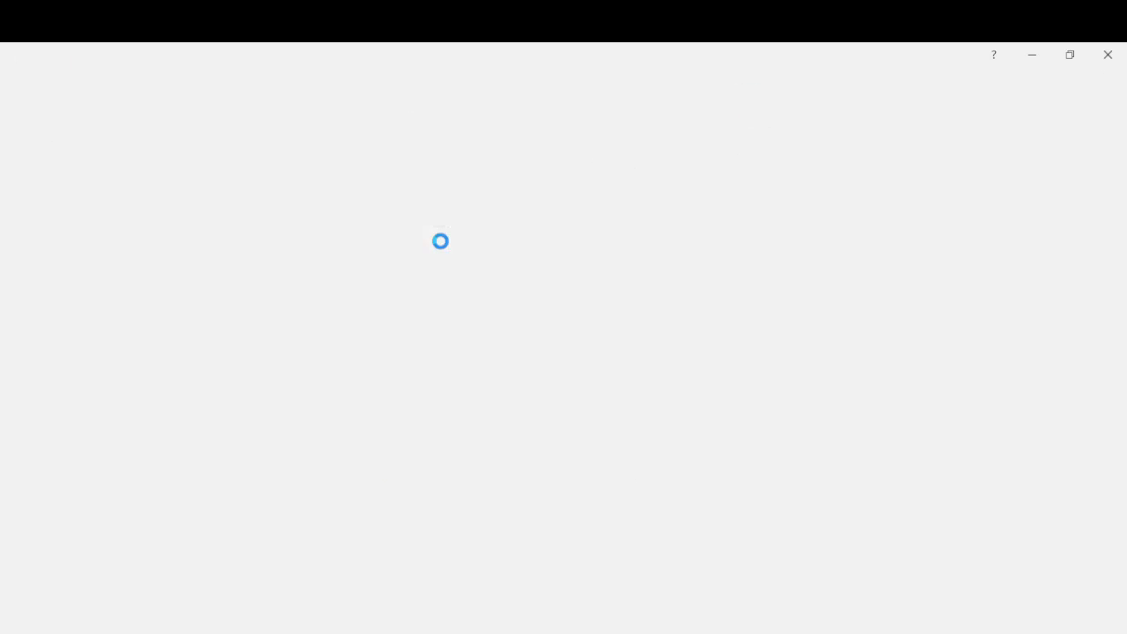
{"action": "left_click", "coordinate": [1108, 54]}
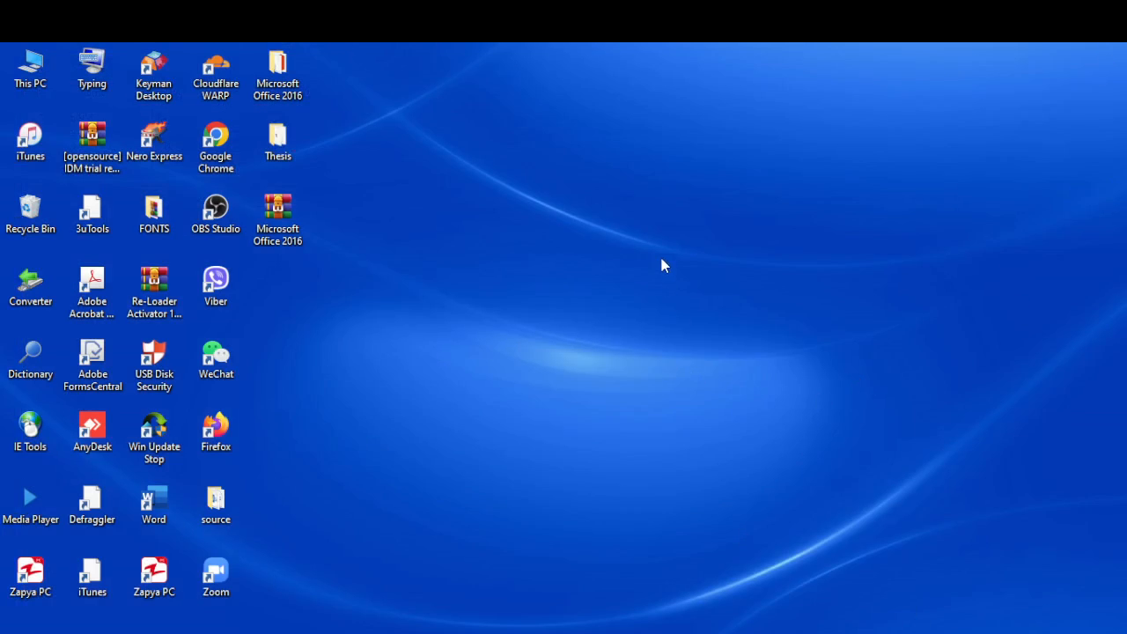
Launch Excel from a new Microsoft Excel Worksheet file created on the desktop, and close the program.
{"action": "right_click", "coordinate": [632, 199]}
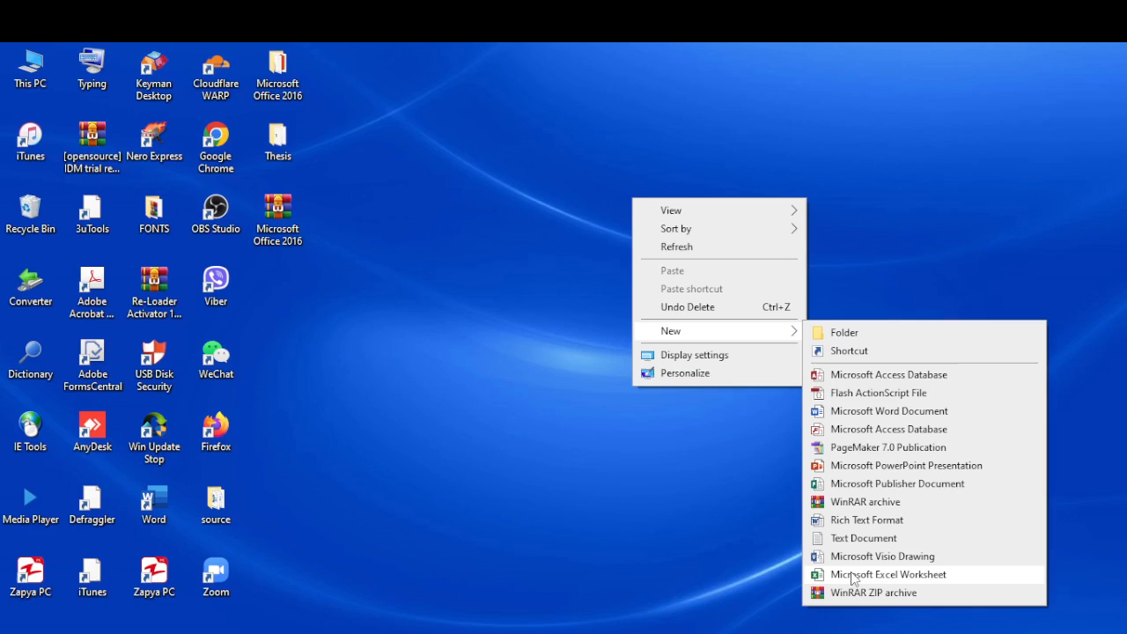
{"action": "left_click", "coordinate": [915, 574]}
{"action": "key", "text": "Return"}
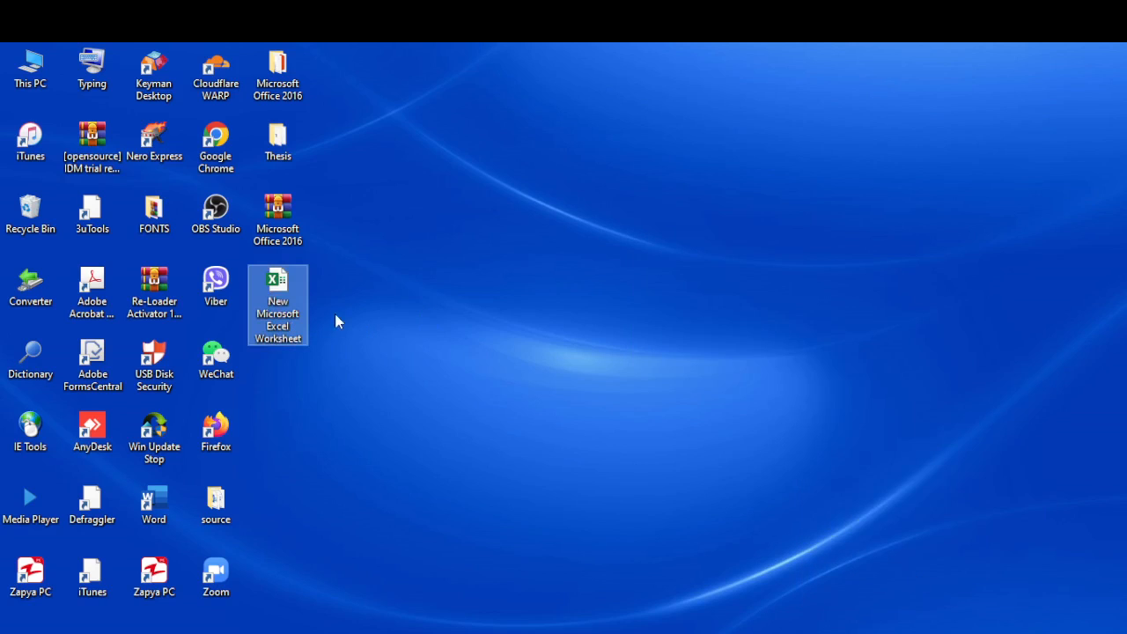
{"action": "double_click", "coordinate": [266, 293]}
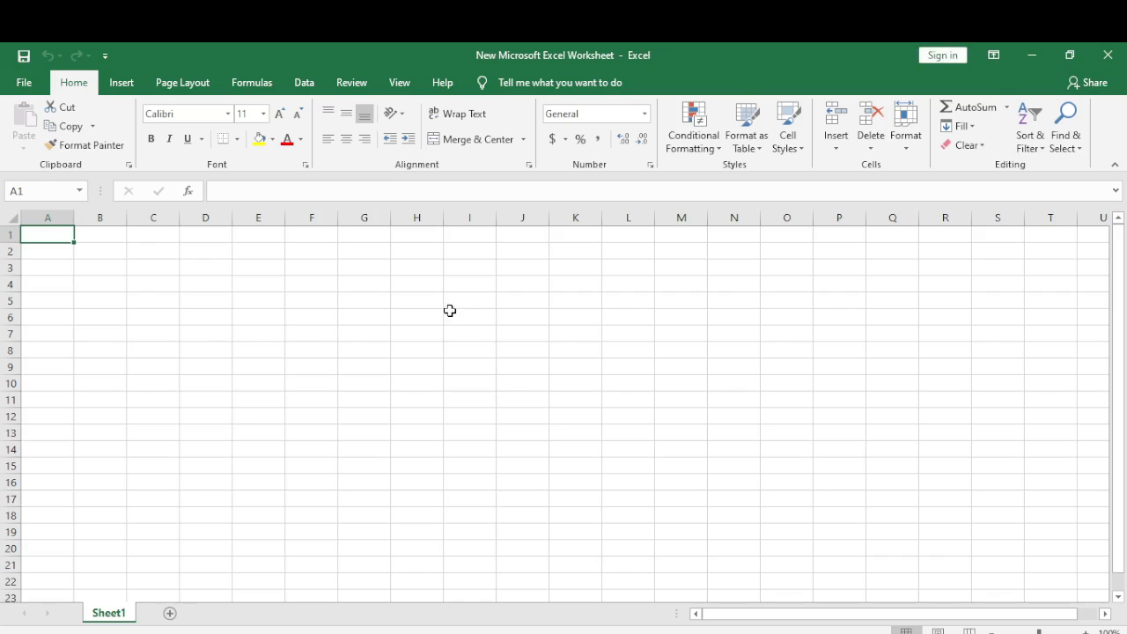
{"action": "left_click", "coordinate": [1107, 55]}
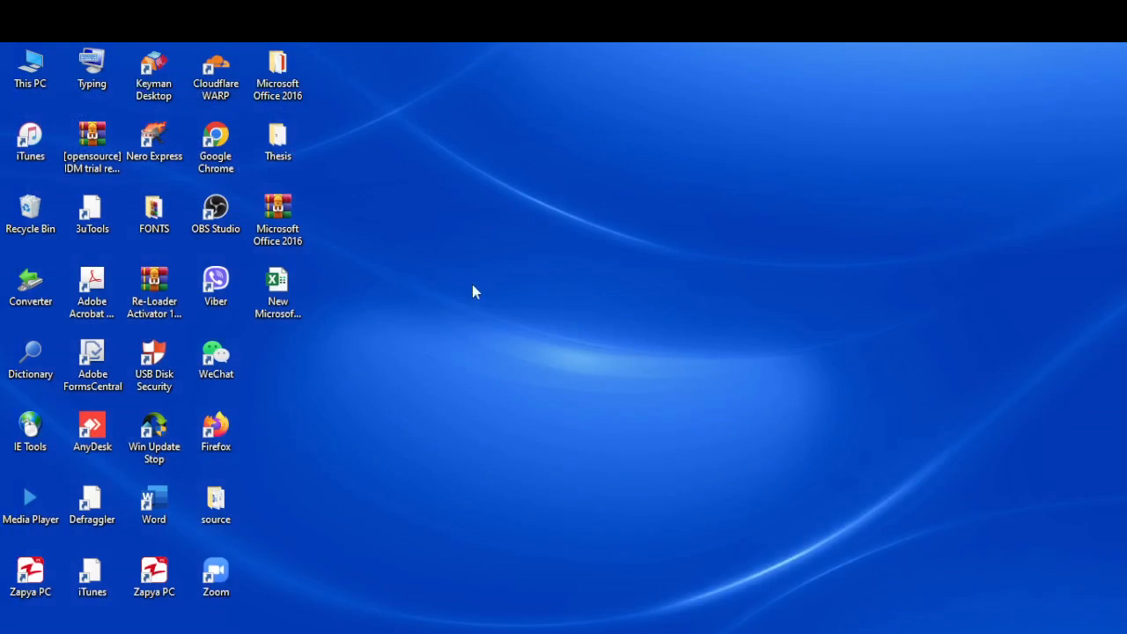
Delete the new Microsoft Excel Worksheet file from the desktop and refresh the desktop.
{"action": "left_click", "coordinate": [292, 297]}
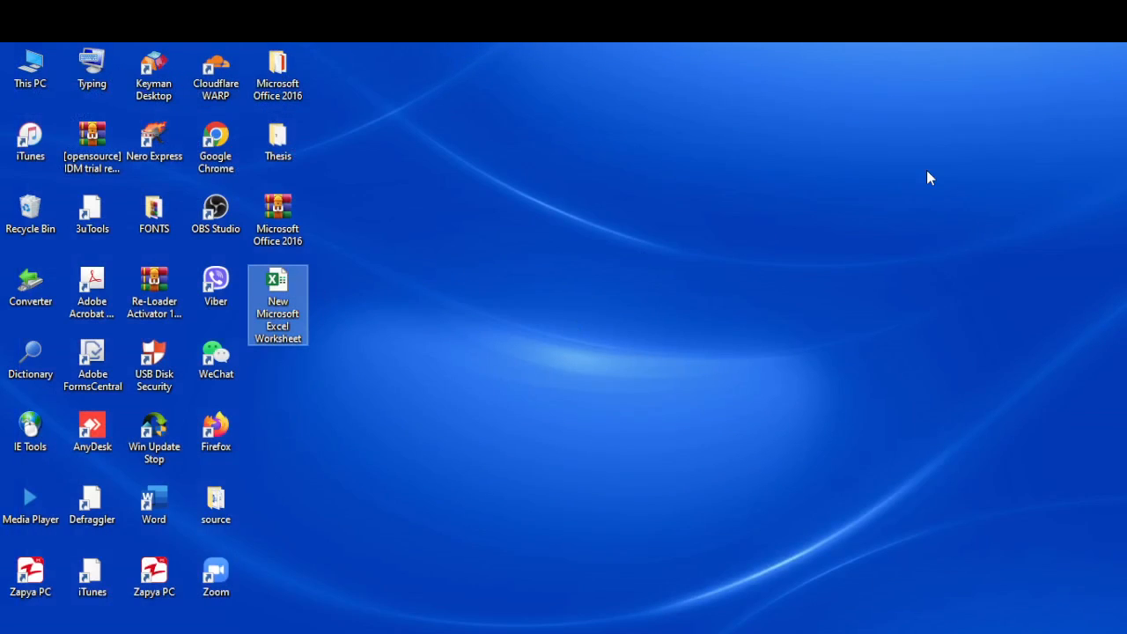
{"action": "right_click", "coordinate": [282, 314]}
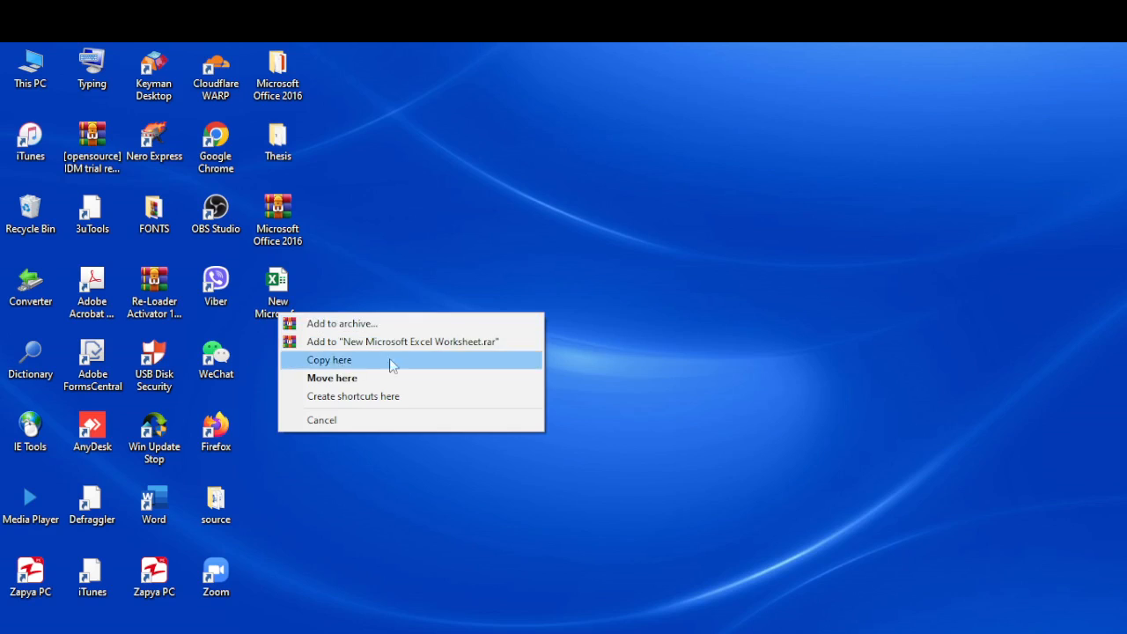
{"action": "left_click", "coordinate": [843, 48]}
{"action": "left_click", "coordinate": [274, 296]}
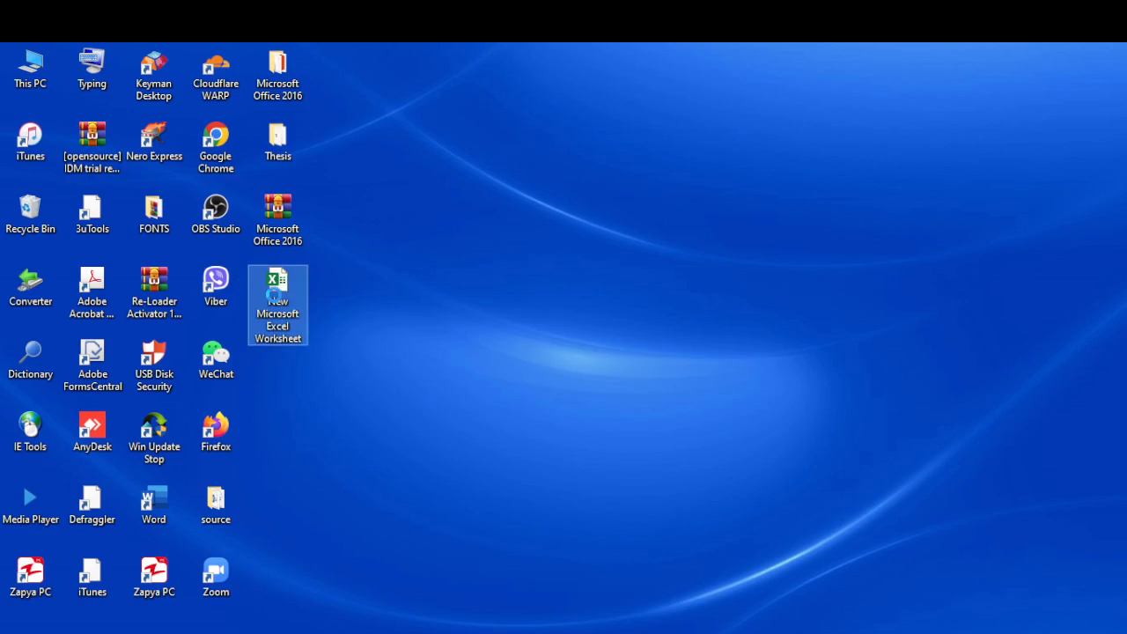
{"action": "right_click", "coordinate": [274, 297]}
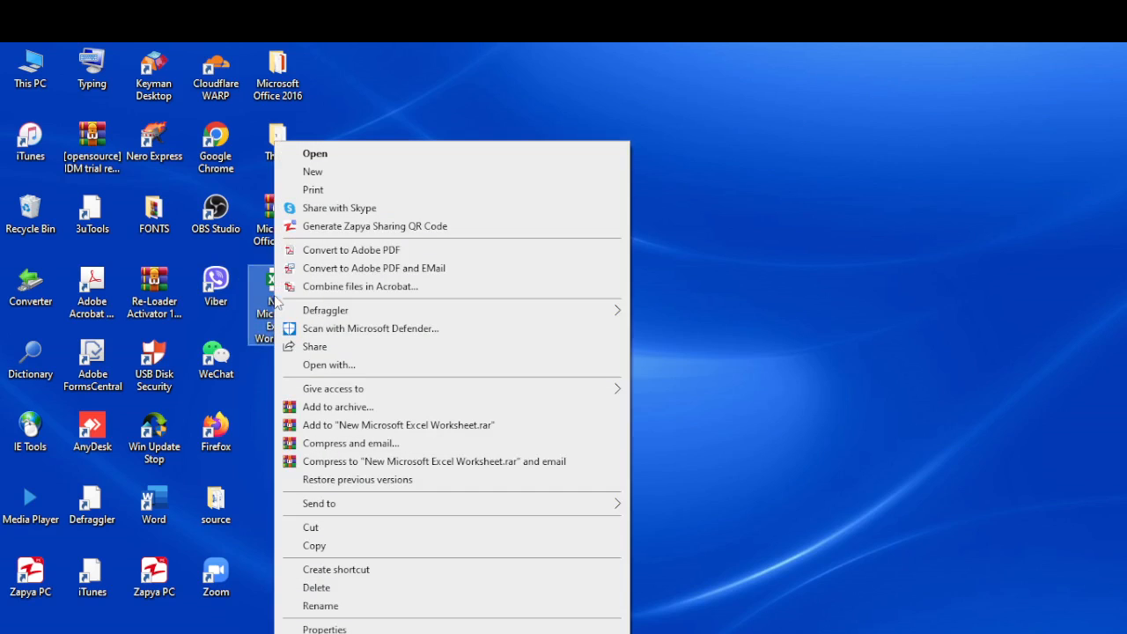
{"action": "left_click", "coordinate": [317, 587]}
{"action": "right_click", "coordinate": [440, 291]}
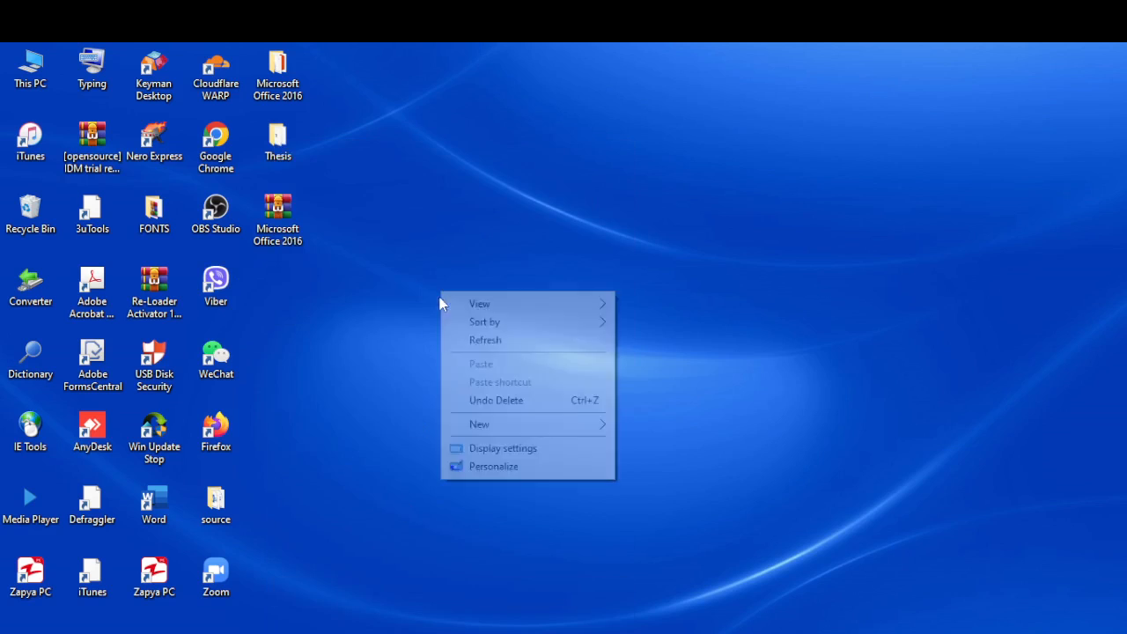
{"action": "left_click", "coordinate": [488, 341]}
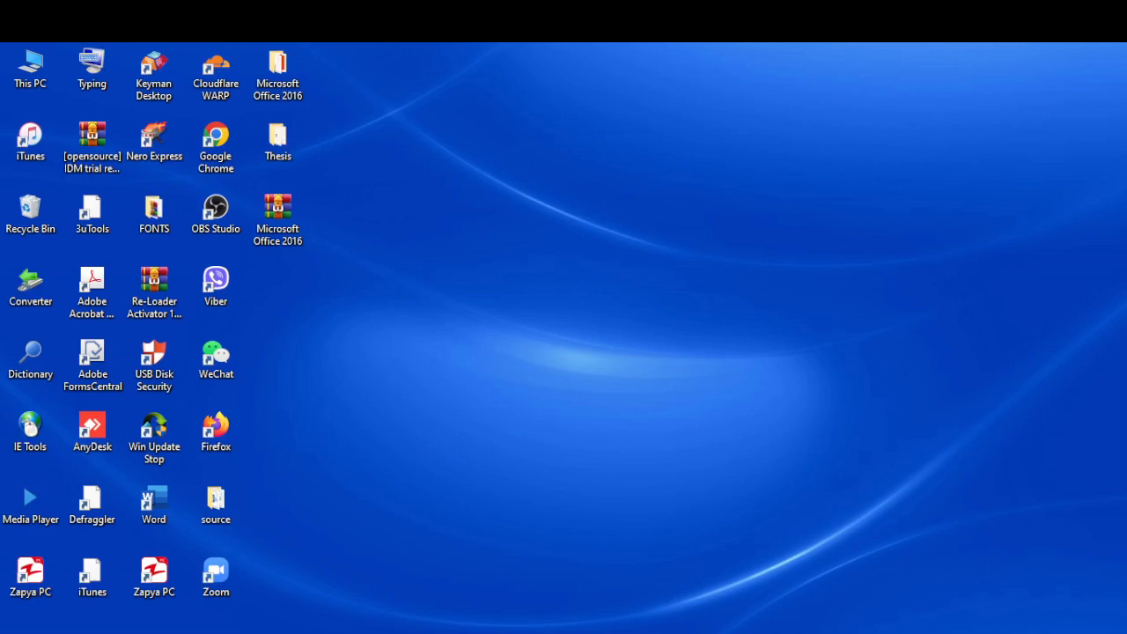
Unpin Excel from both Start and the taskbar through its recent entry in Windows search, and return to the desktop.
{"action": "left_click", "coordinate": [98, 632]}
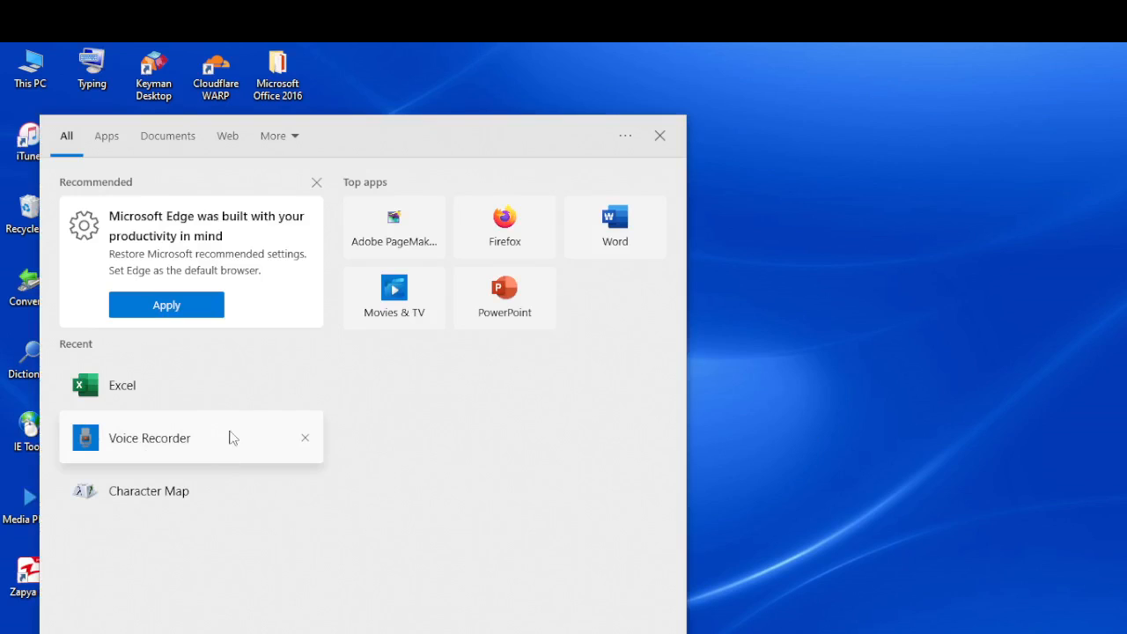
{"action": "right_click", "coordinate": [161, 398]}
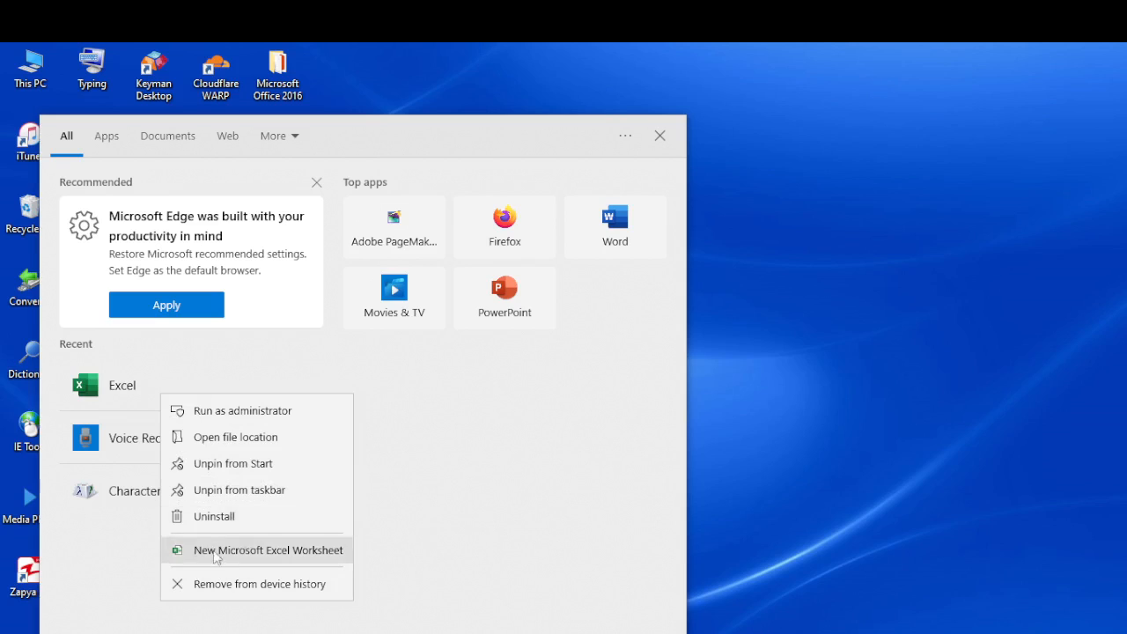
{"action": "left_click", "coordinate": [212, 462]}
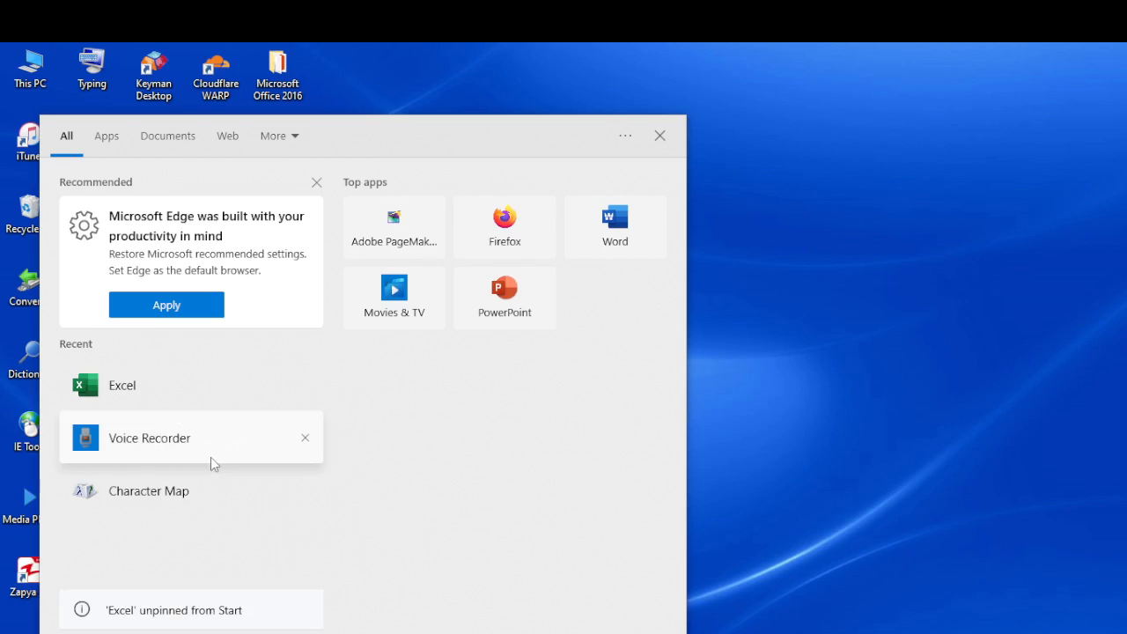
{"action": "right_click", "coordinate": [178, 379]}
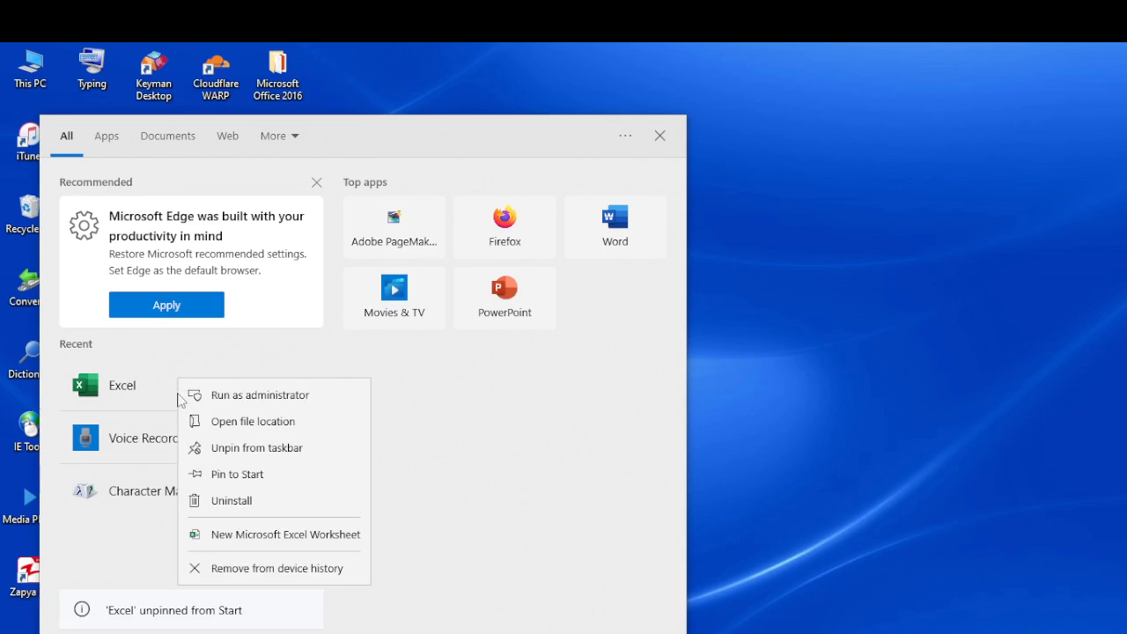
{"action": "left_click", "coordinate": [220, 456]}
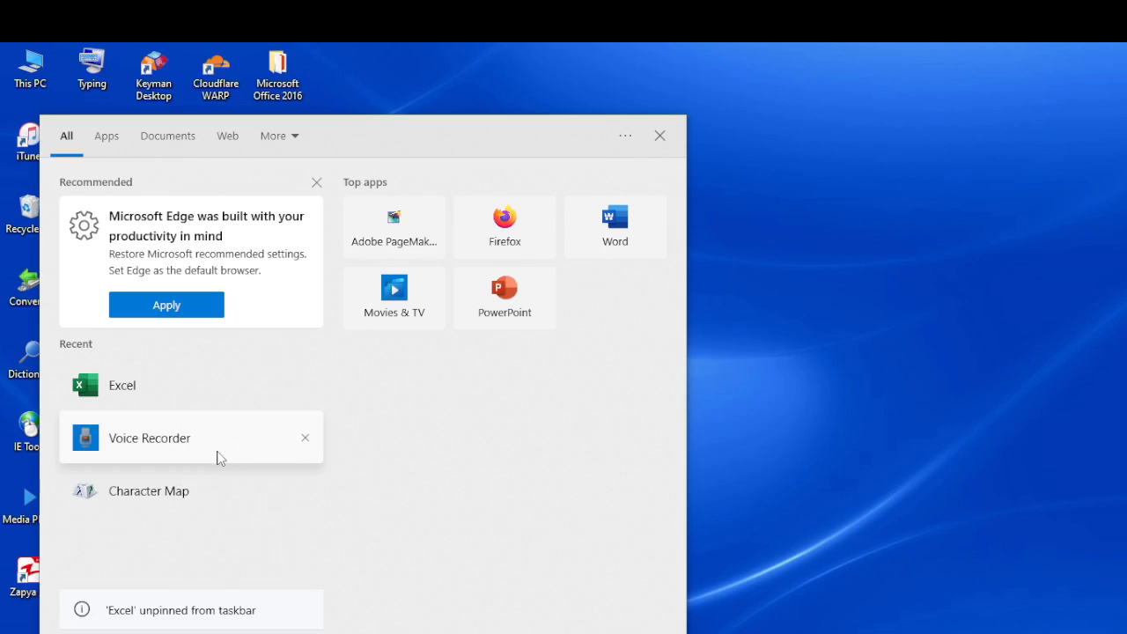
{"action": "left_click", "coordinate": [847, 341]}
{"action": "right_click", "coordinate": [728, 316]}
{"action": "left_click", "coordinate": [787, 363]}
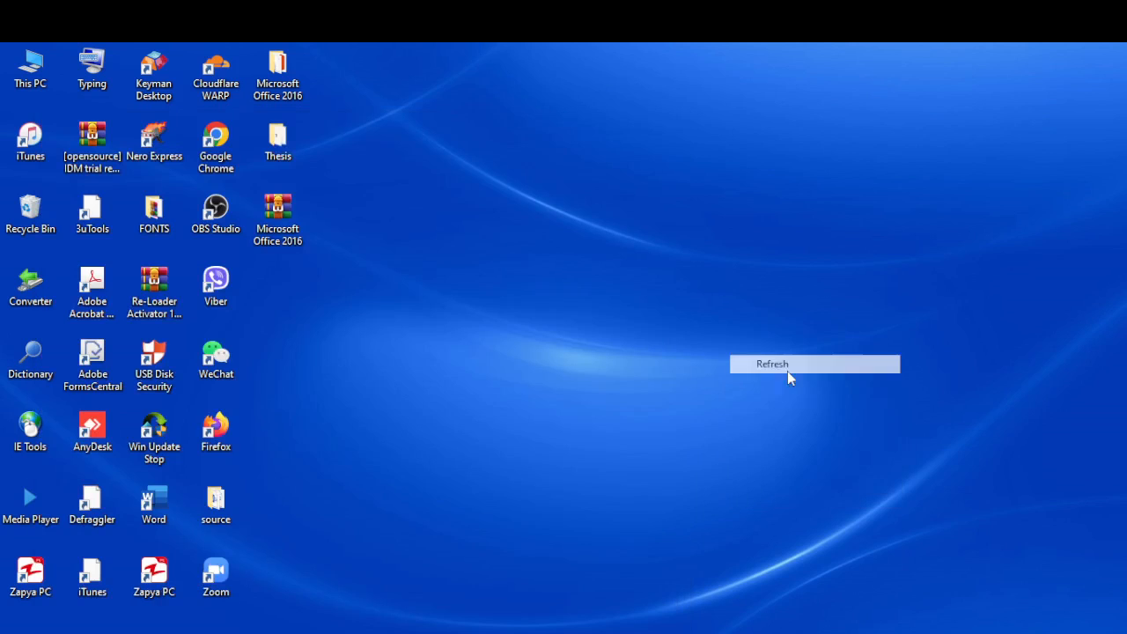
Pin Excel from the list of installed apps to Start and return to the desktop.
{"action": "left_click", "coordinate": [19, 630]}
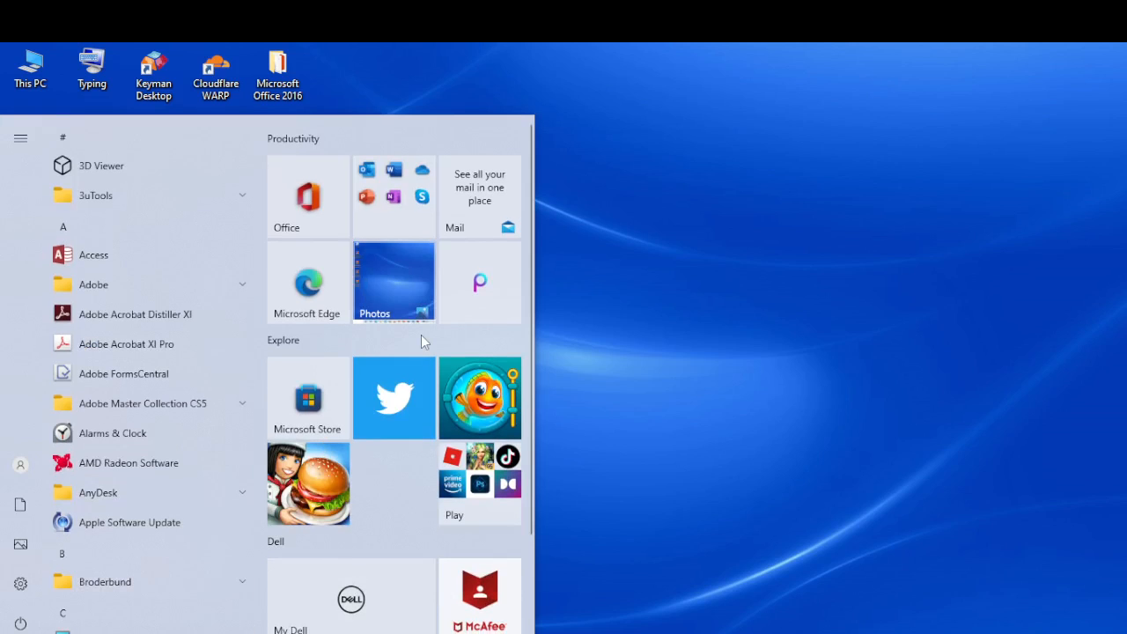
{"action": "scroll", "coordinate": [395, 392], "scroll_direction": "down", "scroll_amount": 2}
{"action": "scroll", "coordinate": [399, 393], "scroll_direction": "up", "scroll_amount": 2}
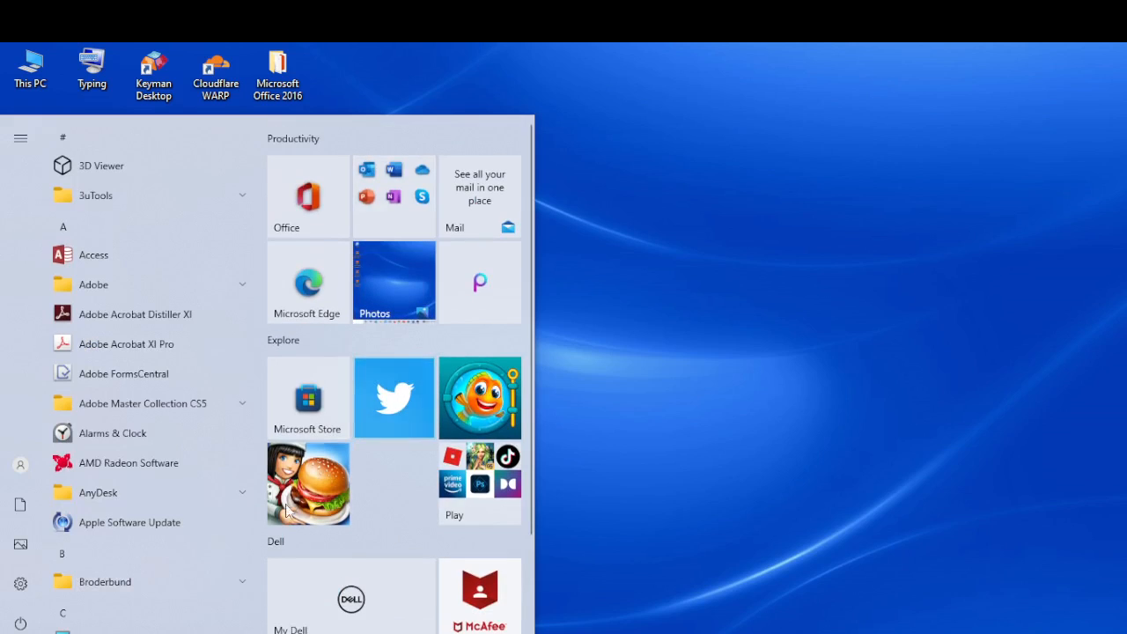
{"action": "scroll", "coordinate": [77, 540], "scroll_direction": "down", "scroll_amount": 2}
{"action": "scroll", "coordinate": [76, 541], "scroll_direction": "down", "scroll_amount": 10}
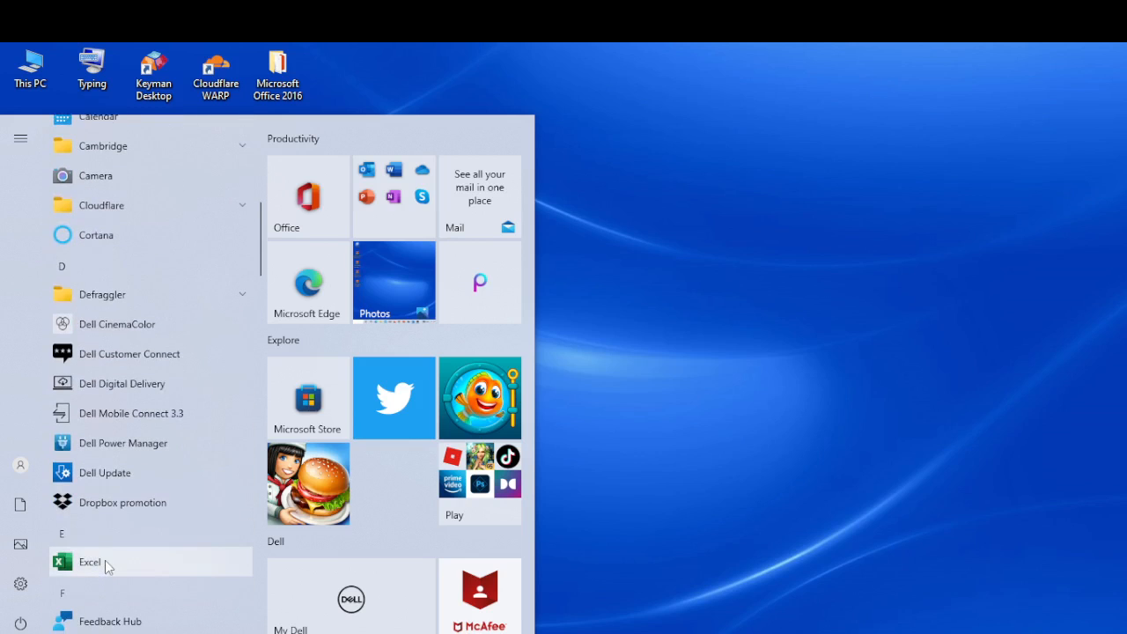
{"action": "right_click", "coordinate": [105, 560]}
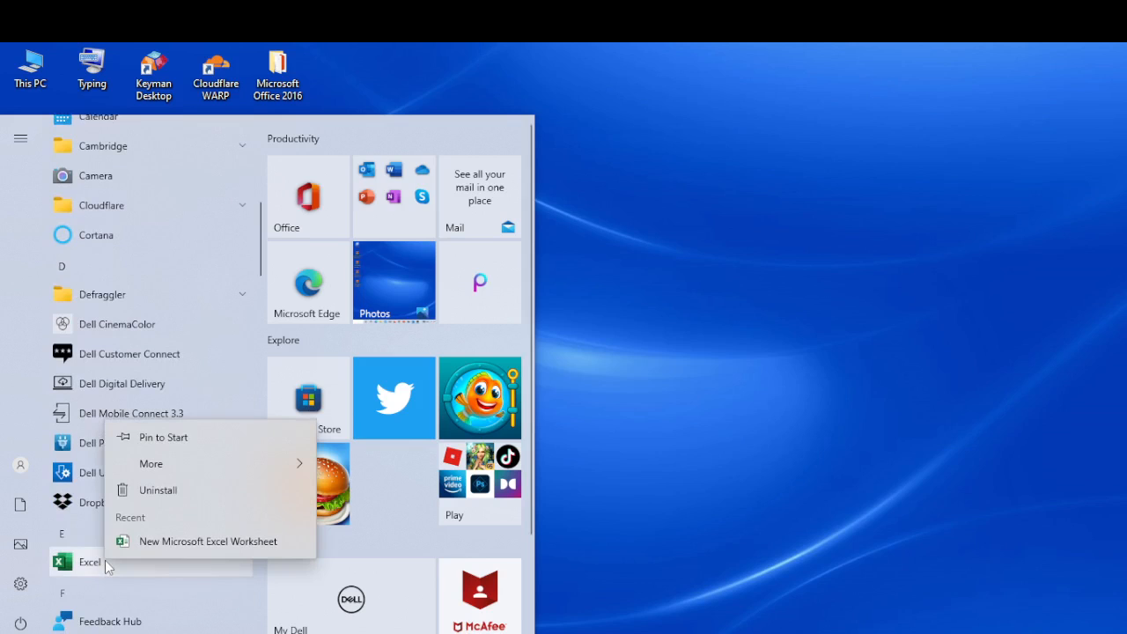
{"action": "left_click", "coordinate": [162, 441]}
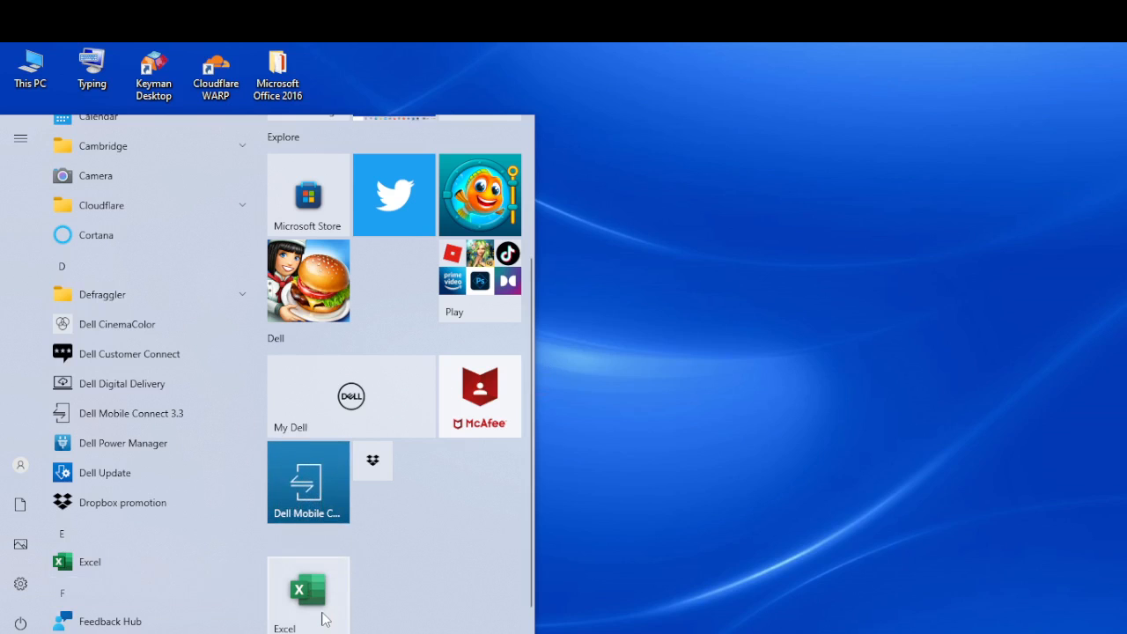
{"action": "left_click", "coordinate": [704, 270]}
{"action": "right_click", "coordinate": [680, 279]}
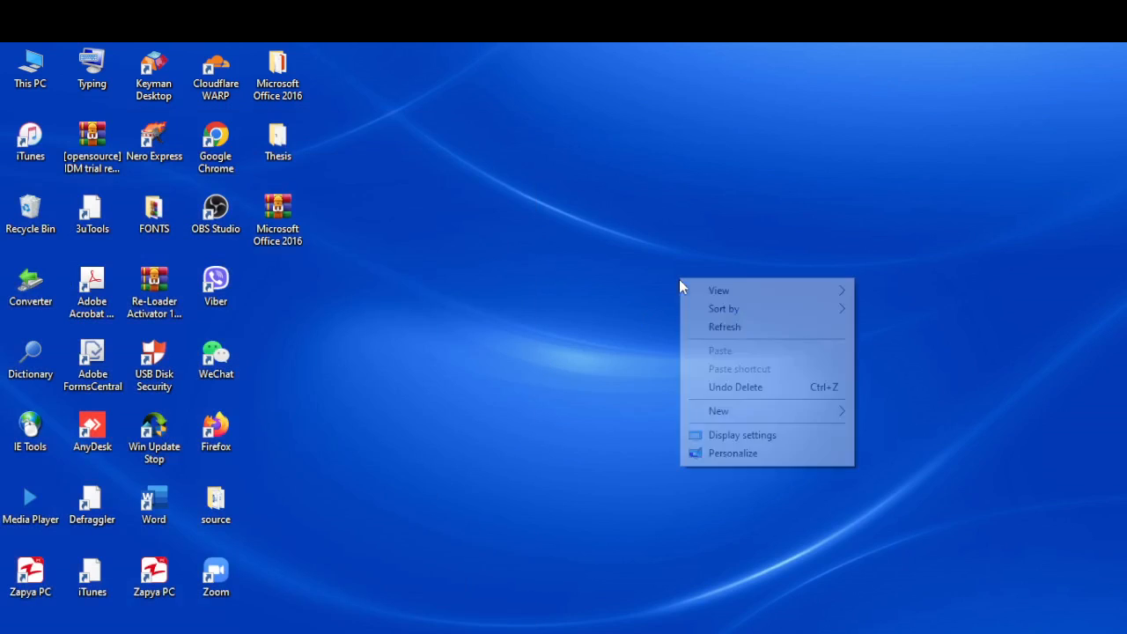
{"action": "left_click", "coordinate": [726, 329]}
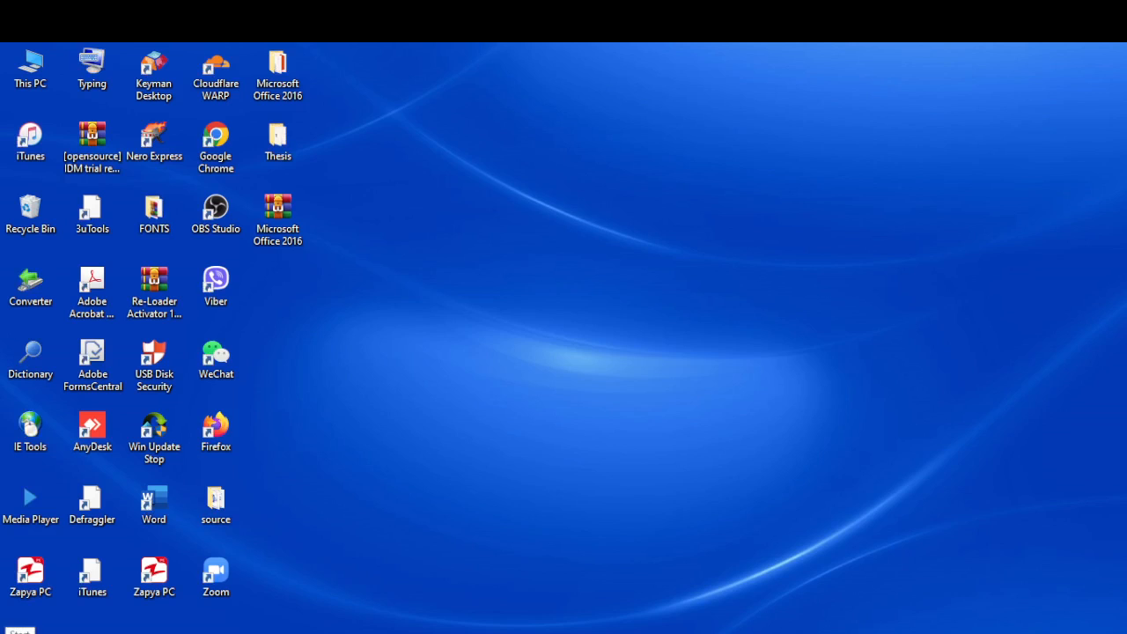
Launch Excel from its pinned Start tile with a blank workbook, and close the program.
{"action": "left_click", "coordinate": [18, 630]}
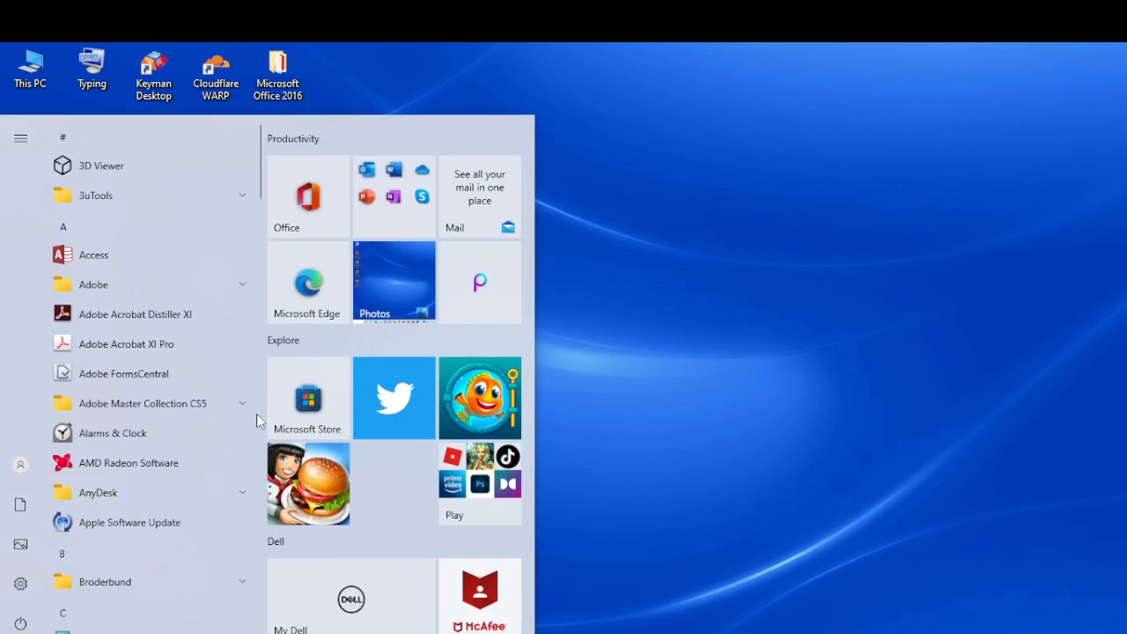
{"action": "right_click", "coordinate": [97, 264]}
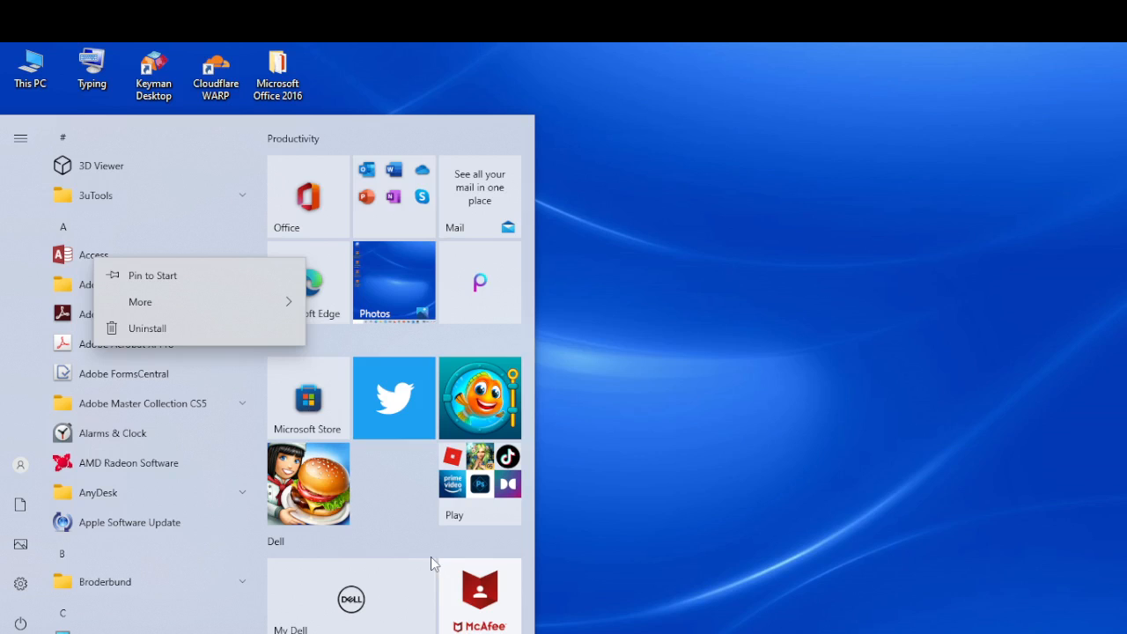
{"action": "left_click", "coordinate": [601, 340]}
{"action": "scroll", "coordinate": [422, 513], "scroll_direction": "down", "scroll_amount": 3}
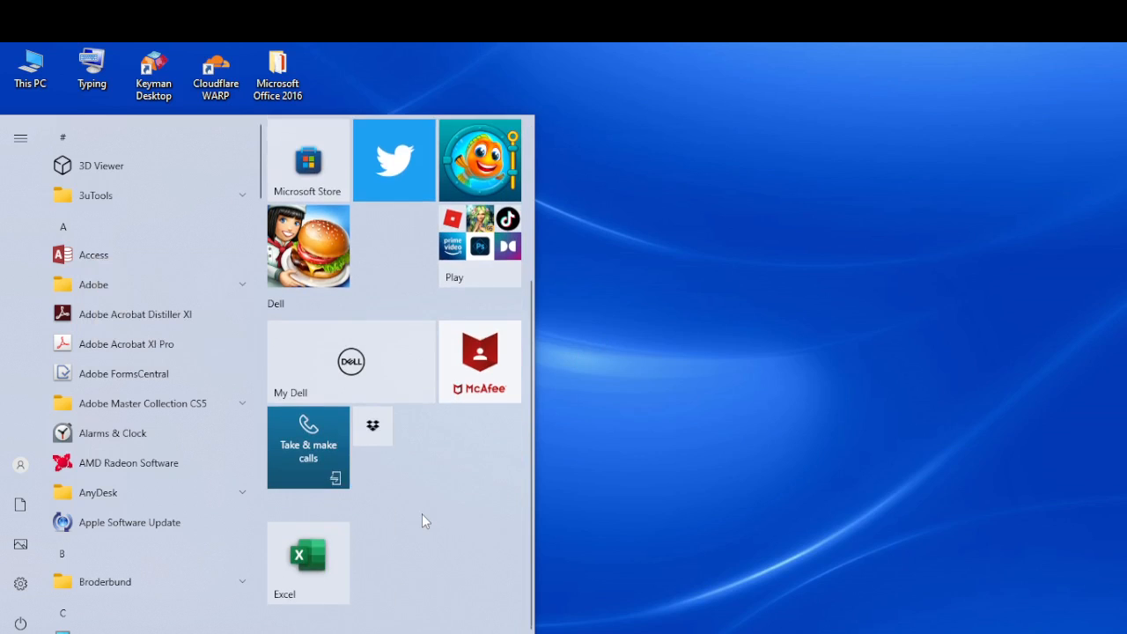
{"action": "left_click", "coordinate": [300, 574]}
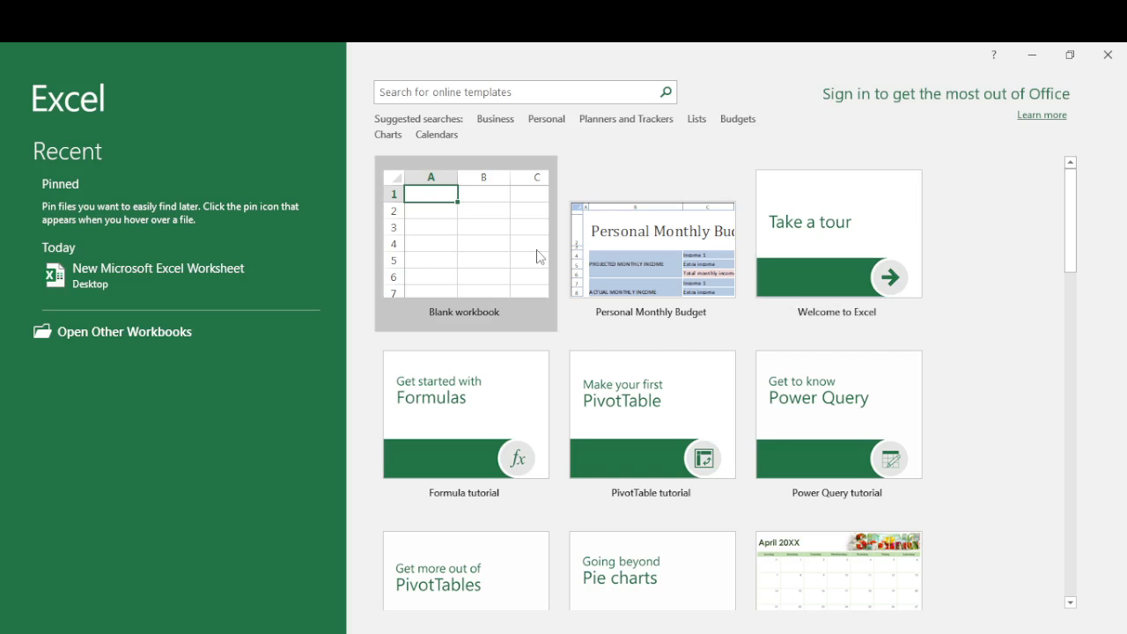
{"action": "left_click", "coordinate": [539, 256]}
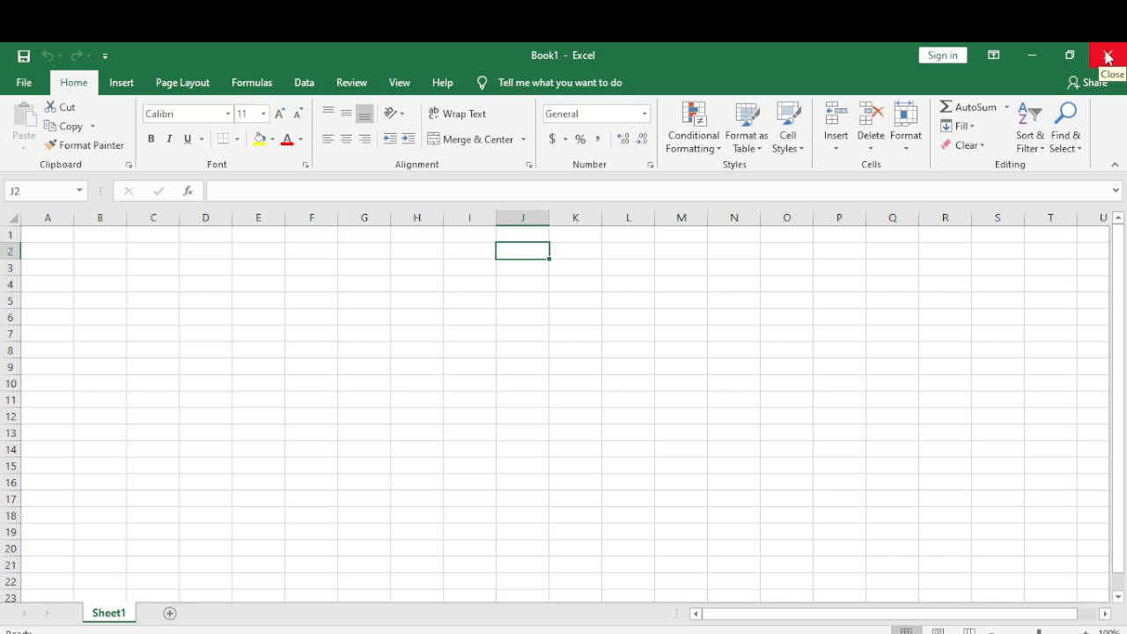
{"action": "left_click", "coordinate": [1108, 56]}
{"action": "right_click", "coordinate": [548, 221]}
{"action": "left_click", "coordinate": [609, 270]}
{"action": "right_click", "coordinate": [609, 270]}
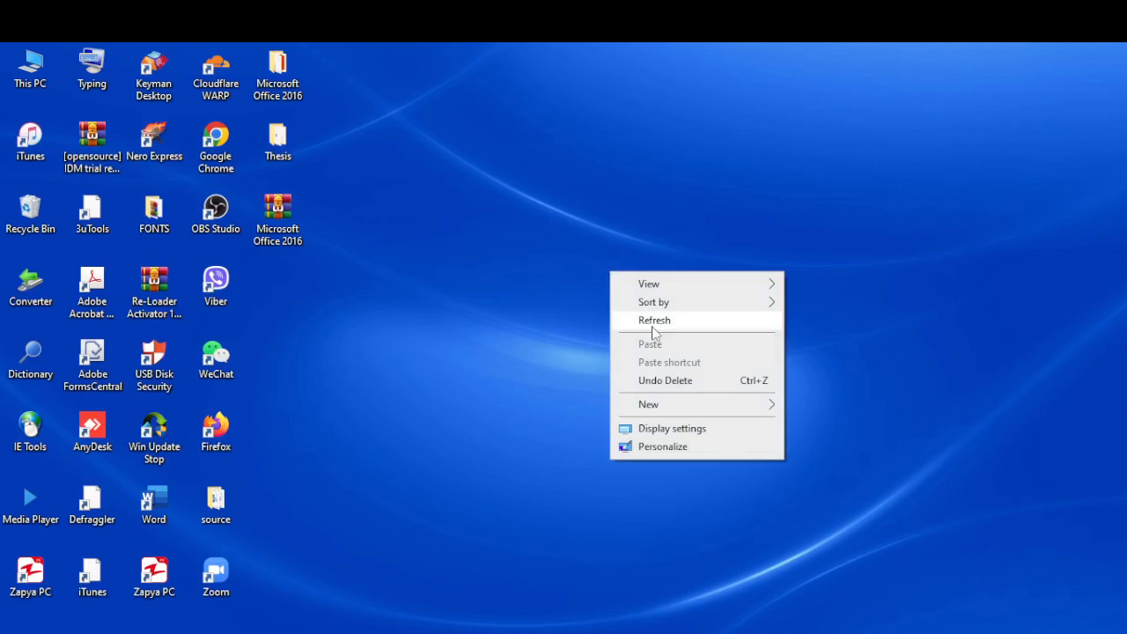
{"action": "left_click", "coordinate": [657, 322]}
{"action": "right_click", "coordinate": [563, 255]}
{"action": "left_click", "coordinate": [609, 310]}
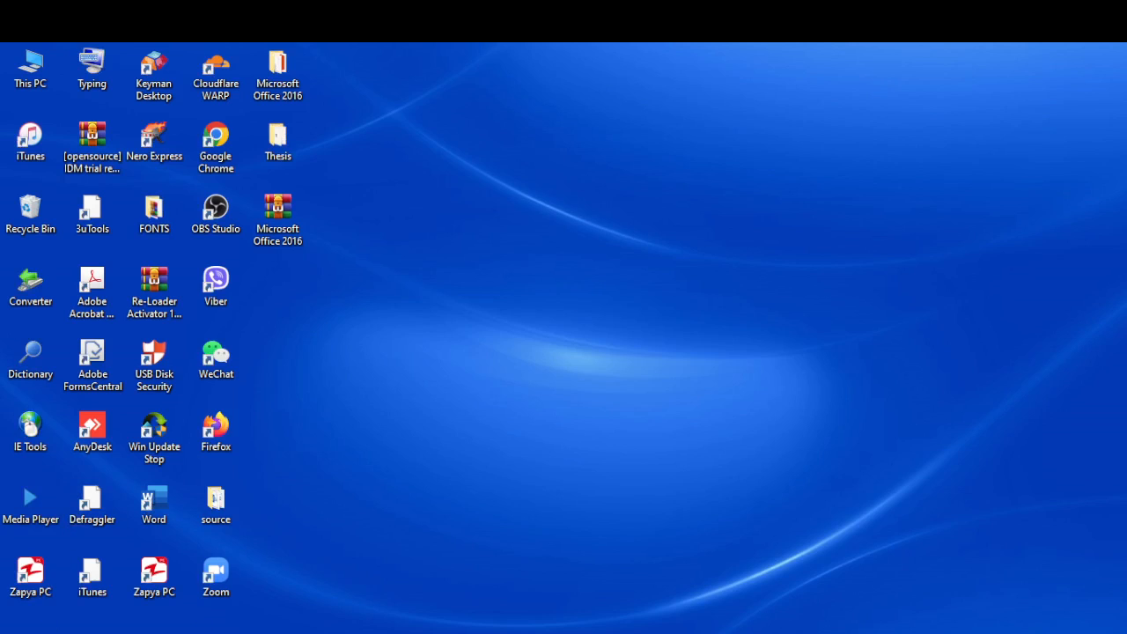
Open the file location of Excel's shortcut from the list of installed apps.
{"action": "key", "text": "super"}
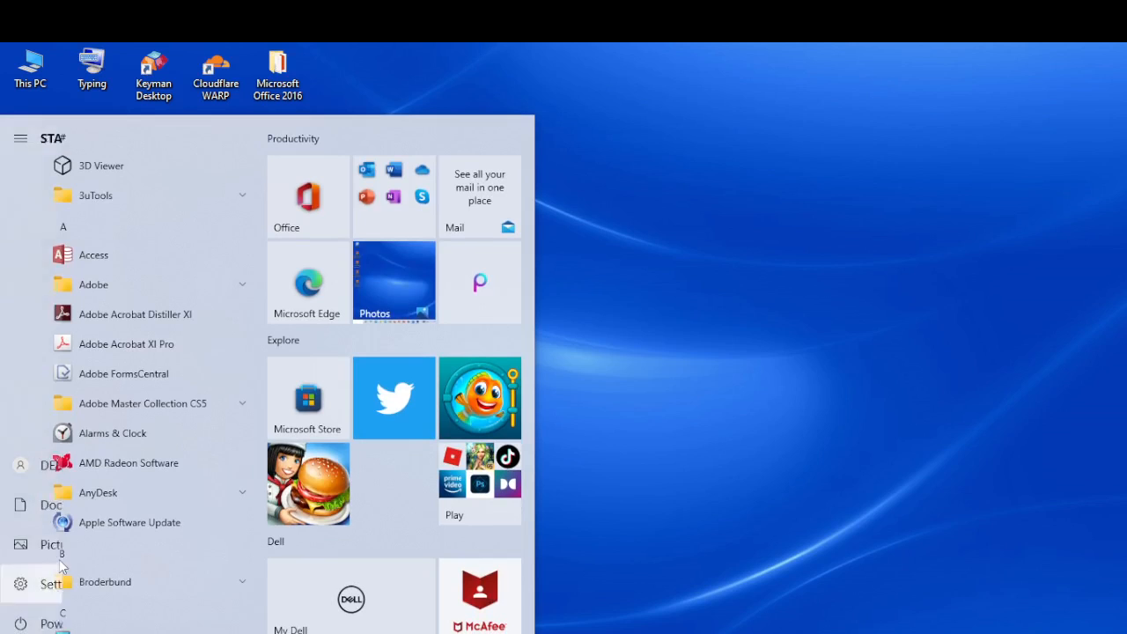
{"action": "scroll", "coordinate": [64, 564], "scroll_direction": "down", "scroll_amount": 5}
{"action": "scroll", "coordinate": [64, 563], "scroll_direction": "down", "scroll_amount": 3}
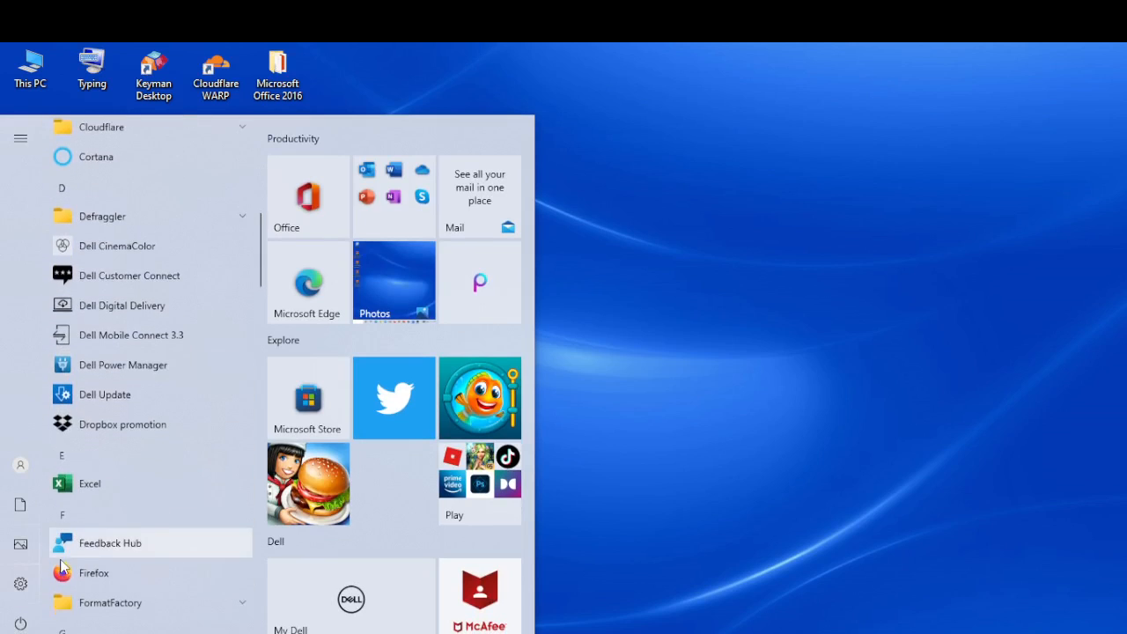
{"action": "right_click", "coordinate": [123, 485]}
{"action": "mouse_move", "coordinate": [175, 533]}
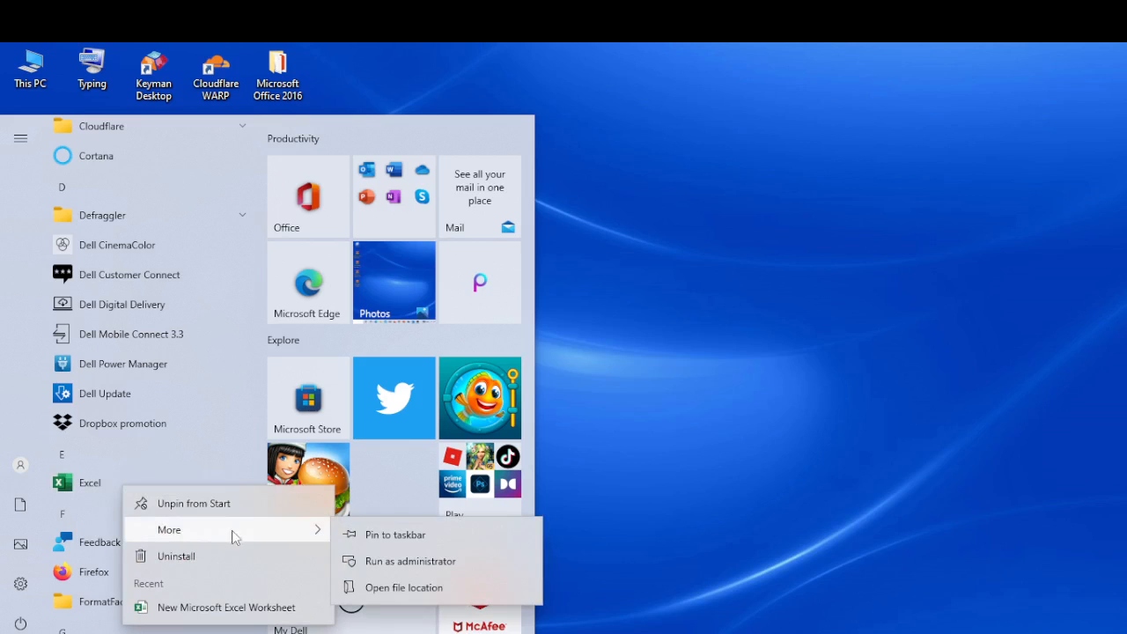
{"action": "left_click", "coordinate": [391, 588]}
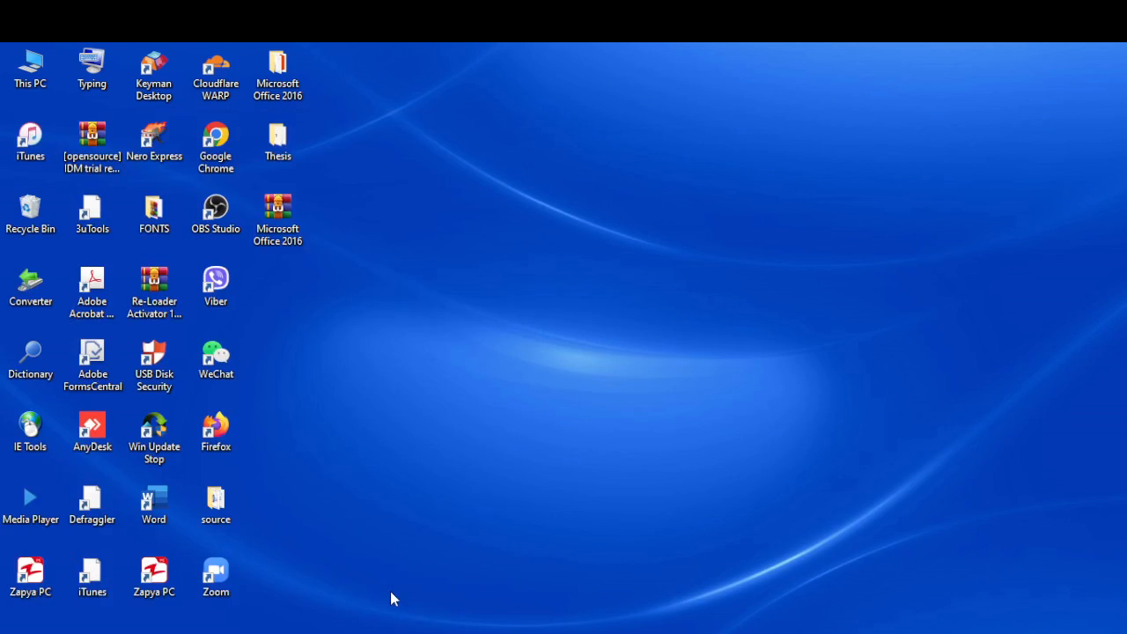
{"action": "scroll", "coordinate": [208, 486], "scroll_direction": "down", "scroll_amount": 1}
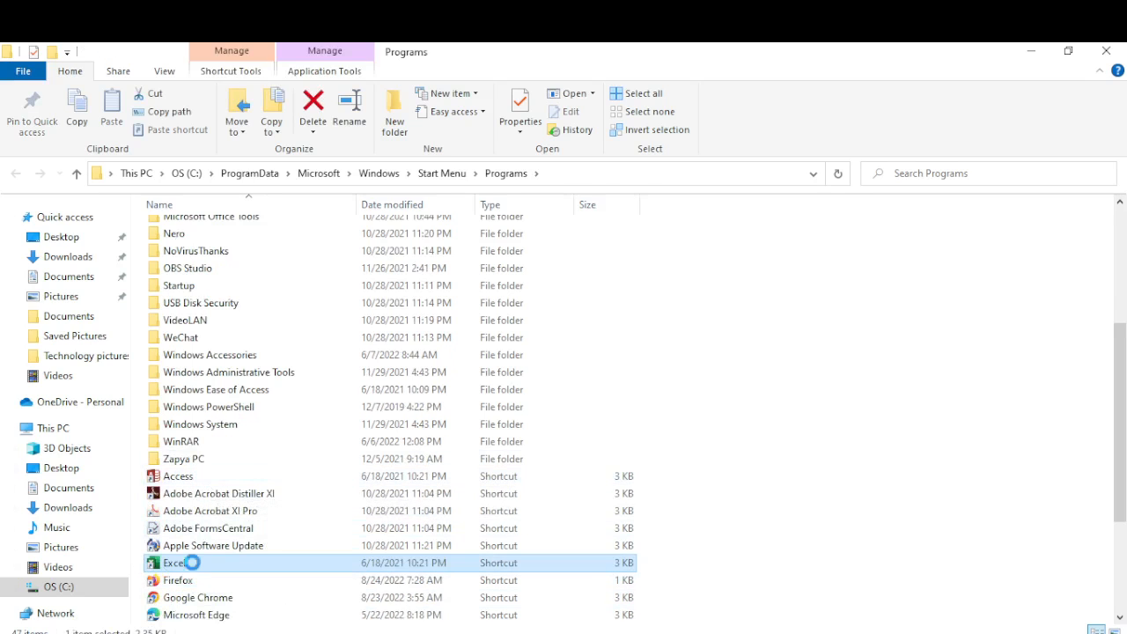
Send Excel's shortcut from the Programs folder to the desktop, then minimise the folder and refresh the desktop.
{"action": "right_click", "coordinate": [193, 567]}
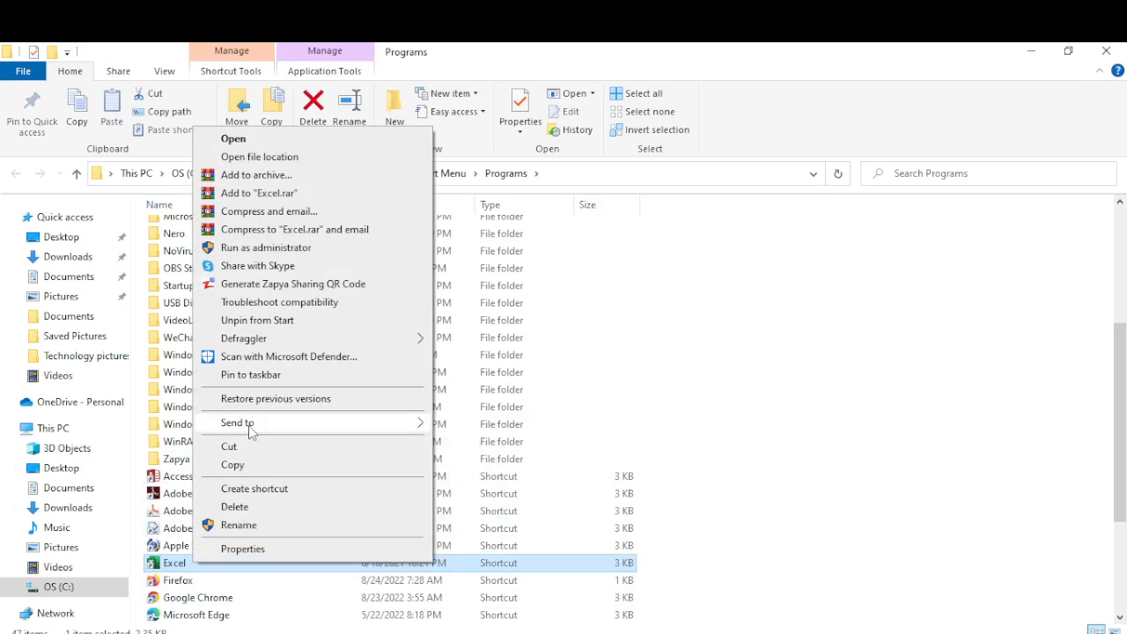
{"action": "mouse_move", "coordinate": [255, 426]}
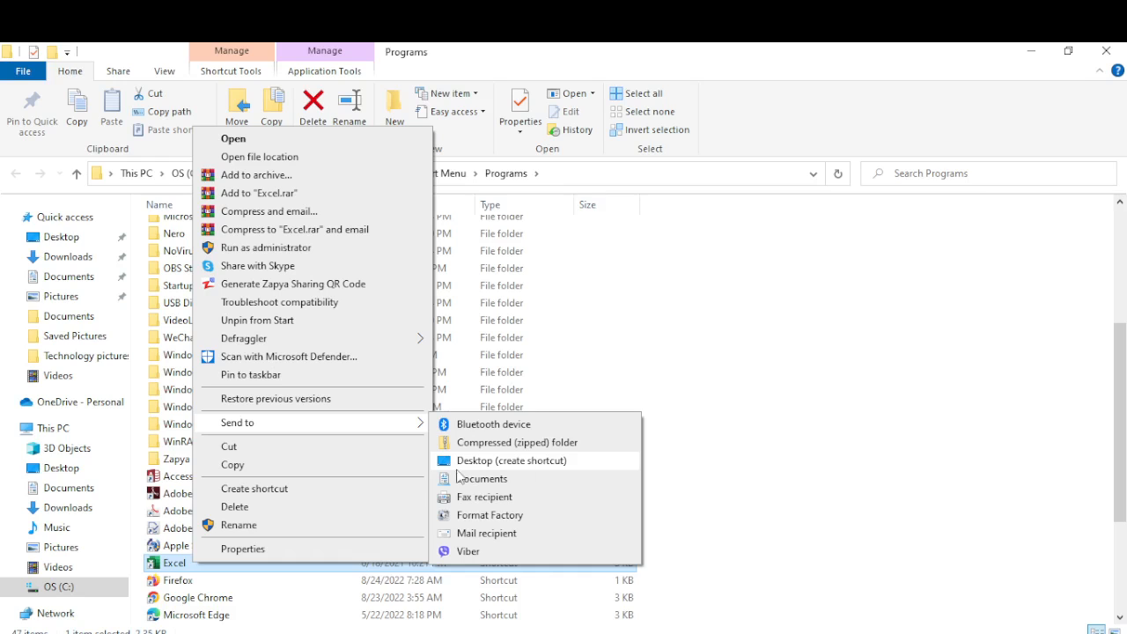
{"action": "left_click", "coordinate": [509, 463]}
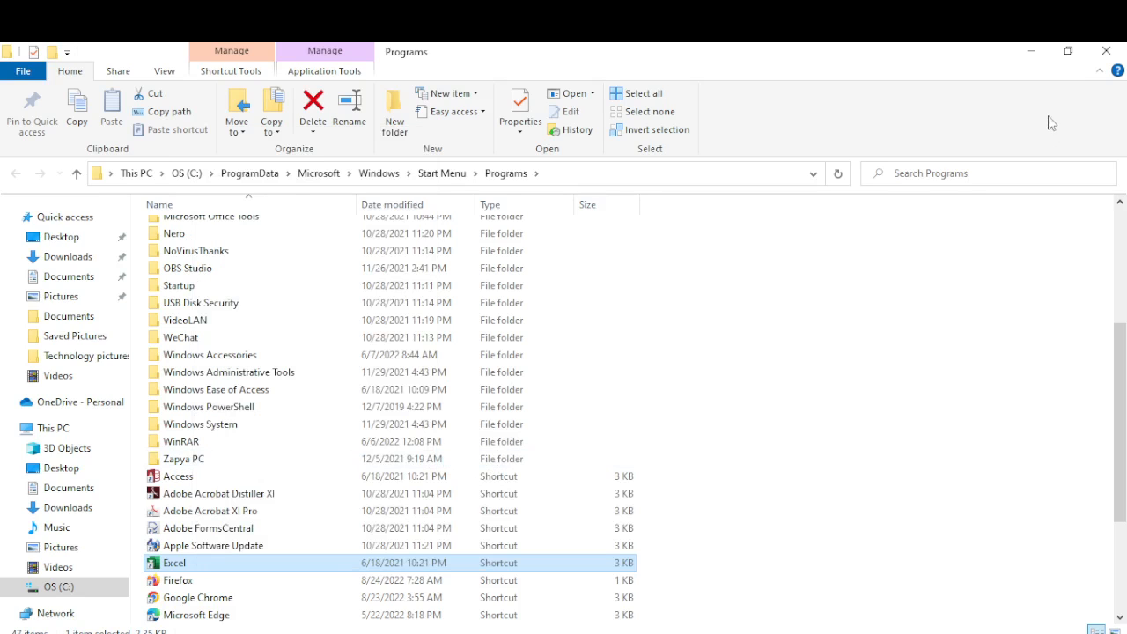
{"action": "left_click", "coordinate": [1029, 51]}
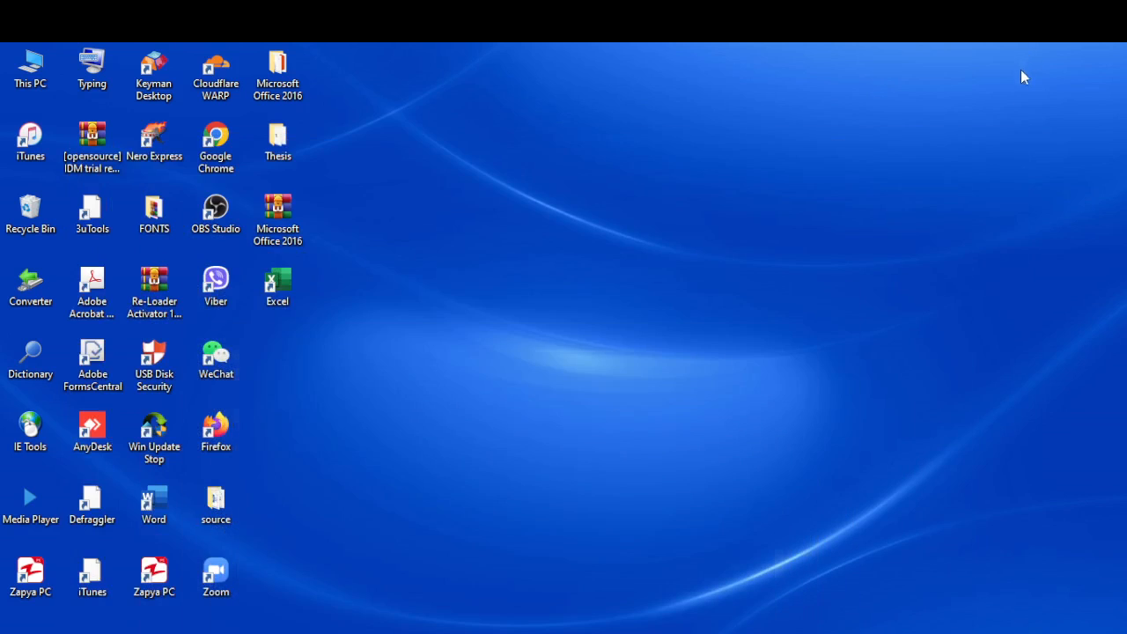
{"action": "right_click", "coordinate": [565, 247]}
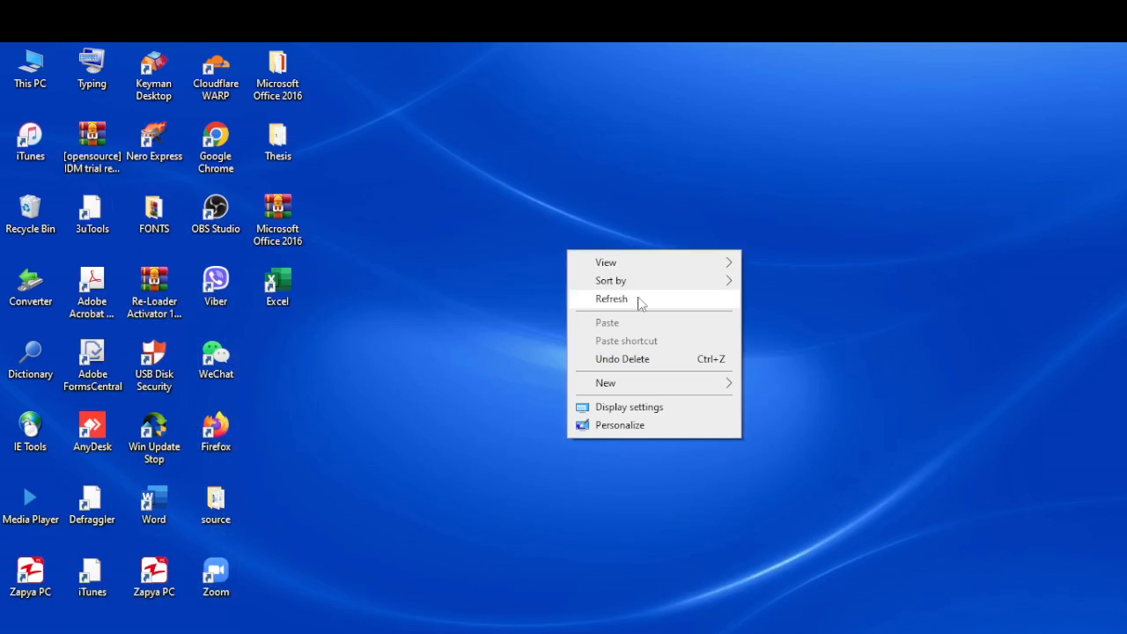
{"action": "left_click", "coordinate": [640, 301]}
{"action": "right_click", "coordinate": [531, 244]}
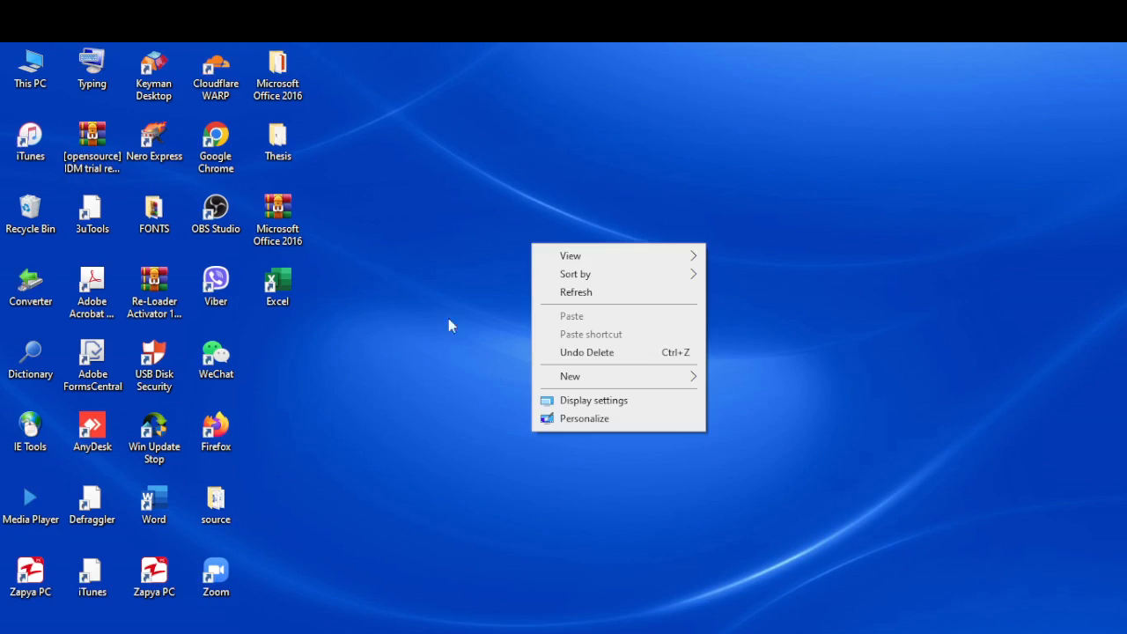
{"action": "left_click", "coordinate": [635, 294]}
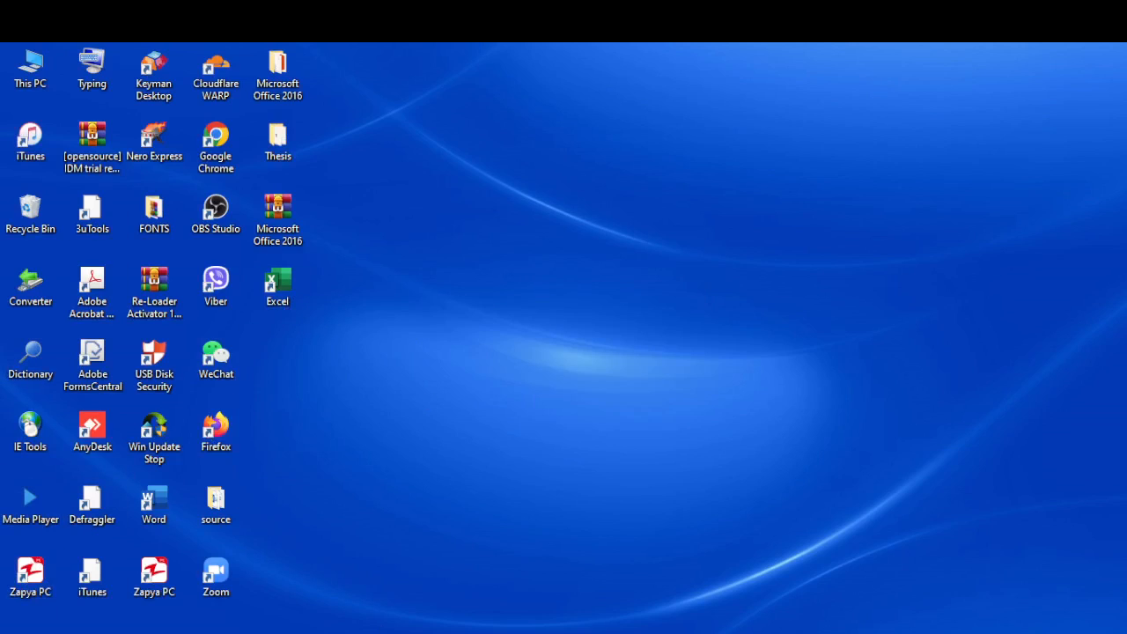
Launch Excel from its desktop shortcut, create a blank workbook and close the program.
{"action": "right_click", "coordinate": [282, 292]}
{"action": "left_click", "coordinate": [827, 152]}
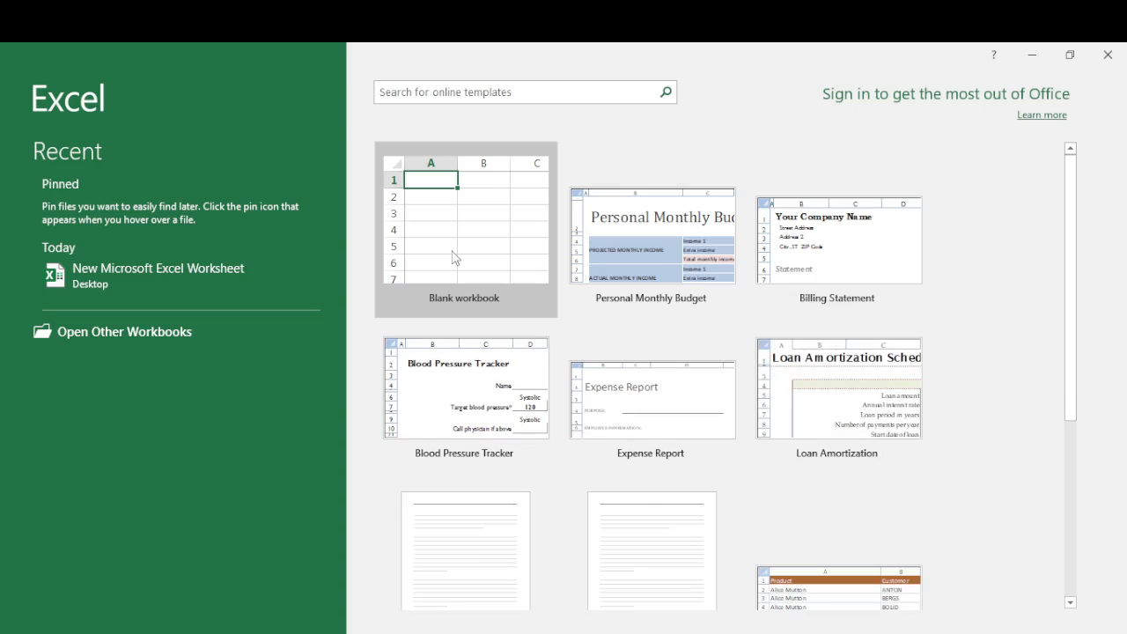
{"action": "left_click", "coordinate": [454, 257]}
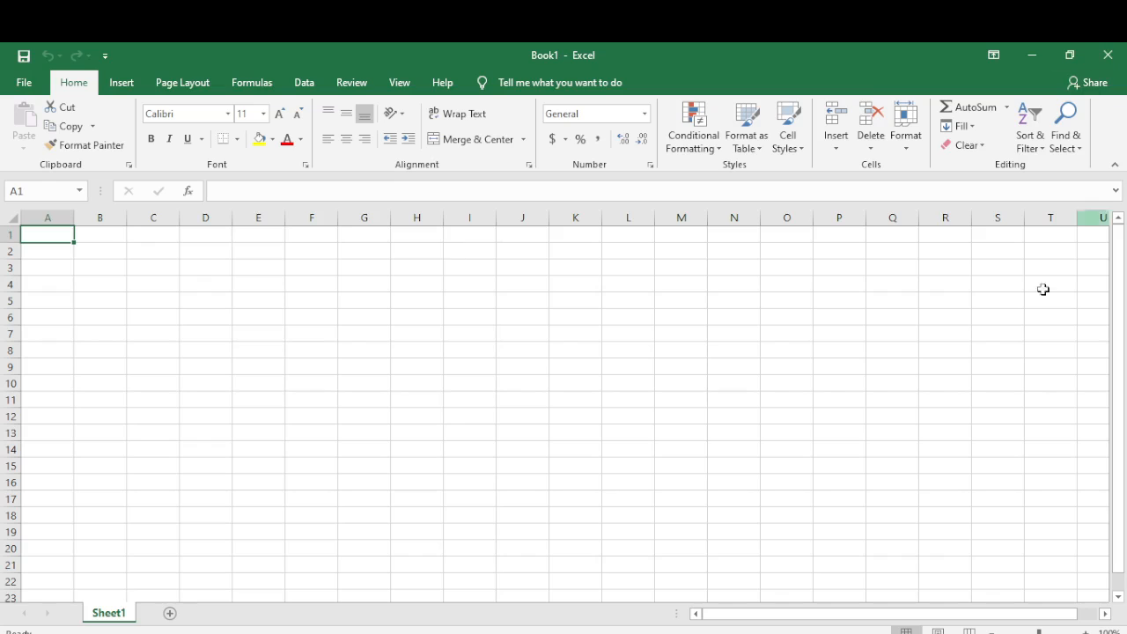
{"action": "left_click", "coordinate": [1112, 60]}
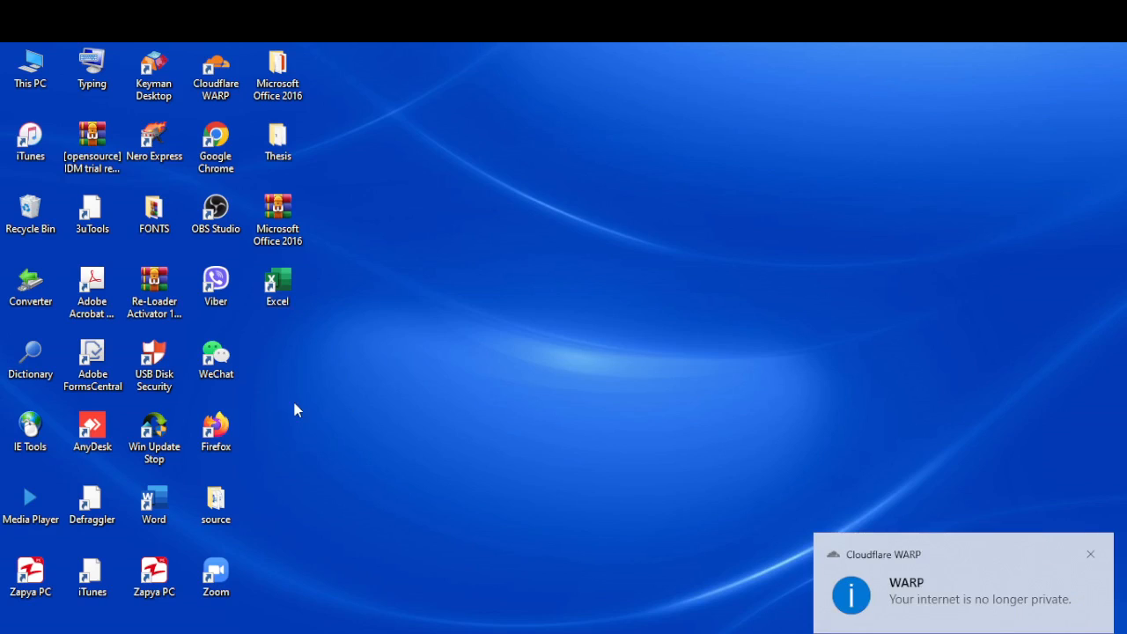
Delete the Excel shortcut from the desktop and refresh the desktop.
{"action": "left_click", "coordinate": [273, 300]}
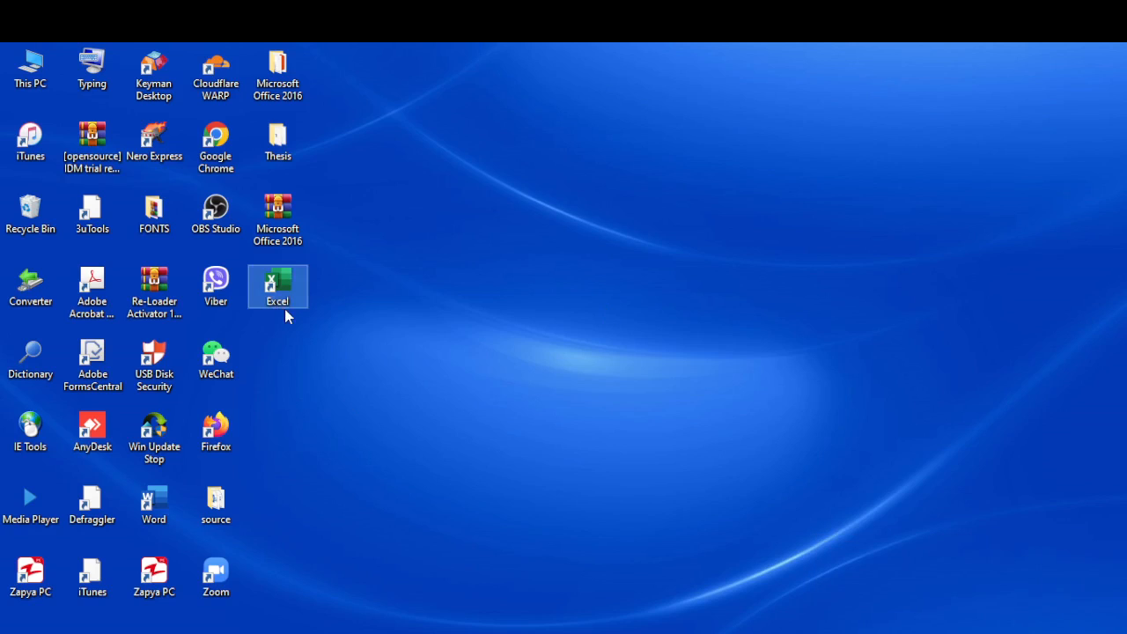
{"action": "right_click", "coordinate": [286, 311]}
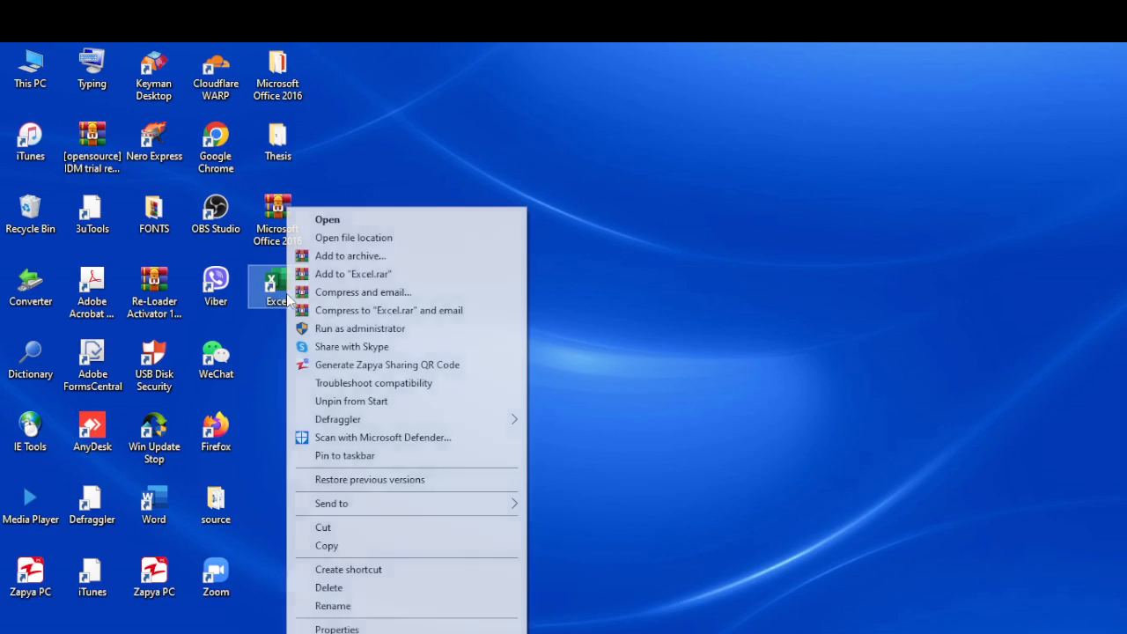
{"action": "left_click", "coordinate": [328, 587]}
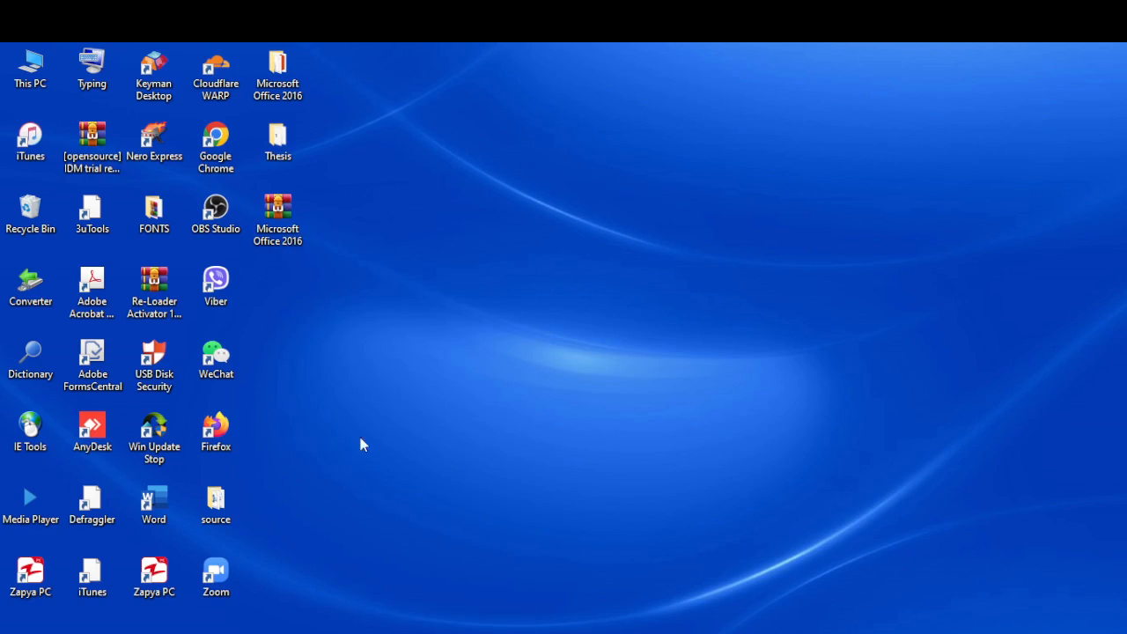
{"action": "right_click", "coordinate": [408, 316]}
{"action": "left_click", "coordinate": [499, 356]}
Create a desktop shortcut for Excel directly from its entry in the Start list of installed apps.
{"action": "left_click", "coordinate": [19, 633]}
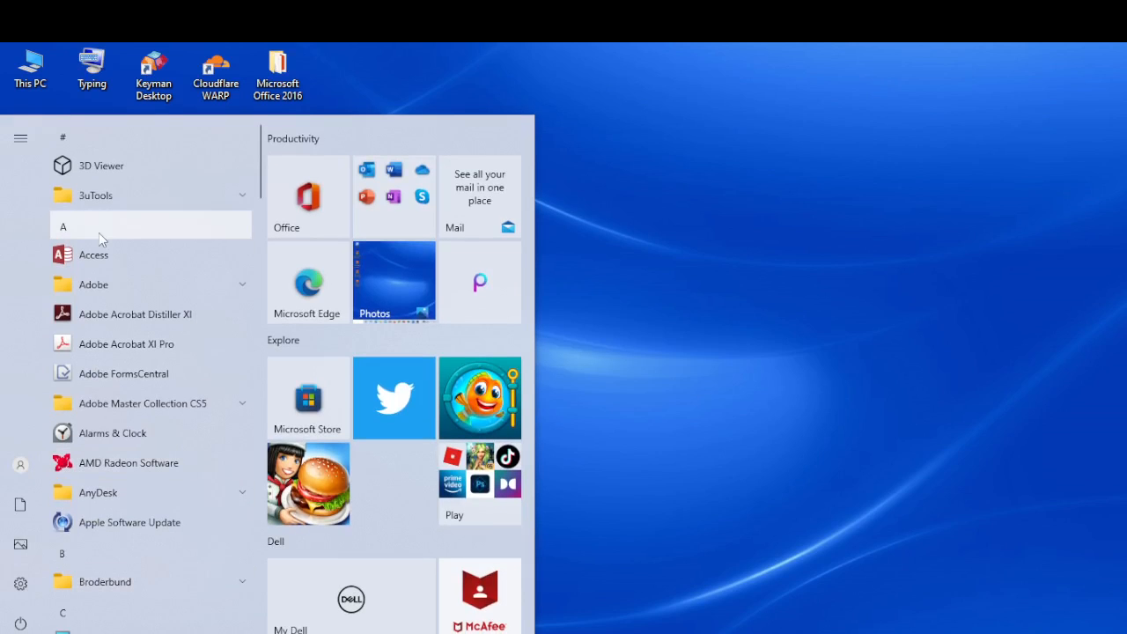
{"action": "scroll", "coordinate": [122, 288], "scroll_direction": "down", "scroll_amount": 3}
{"action": "scroll", "coordinate": [124, 299], "scroll_direction": "down", "scroll_amount": 6}
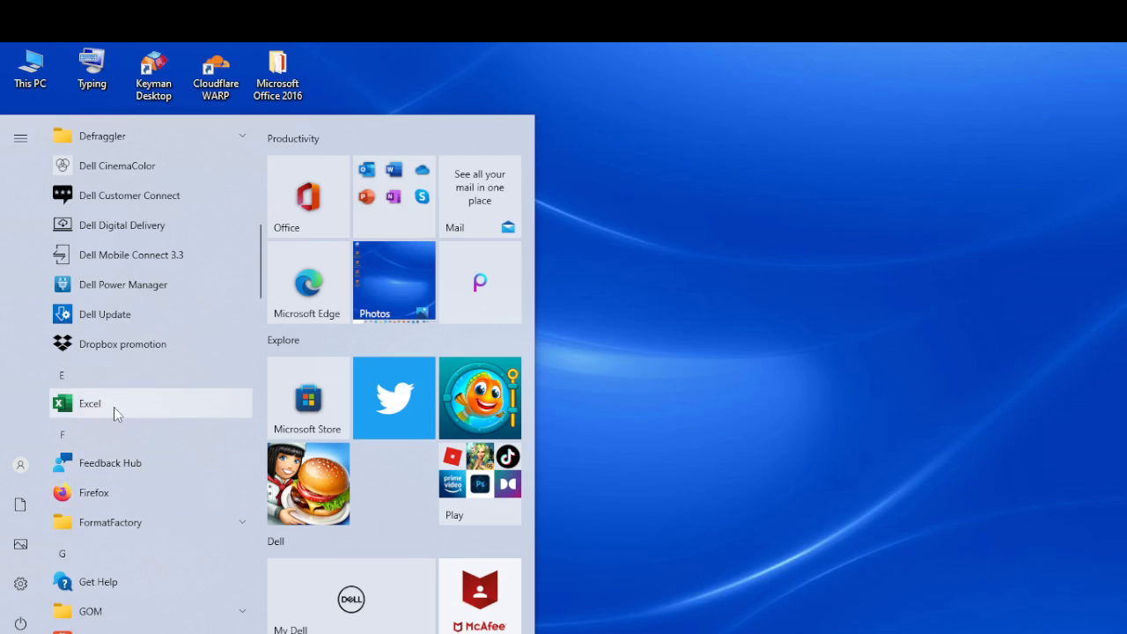
{"action": "left_click_drag", "start_coordinate": [113, 405], "coordinate": [795, 301]}
{"action": "left_click", "coordinate": [792, 300]}
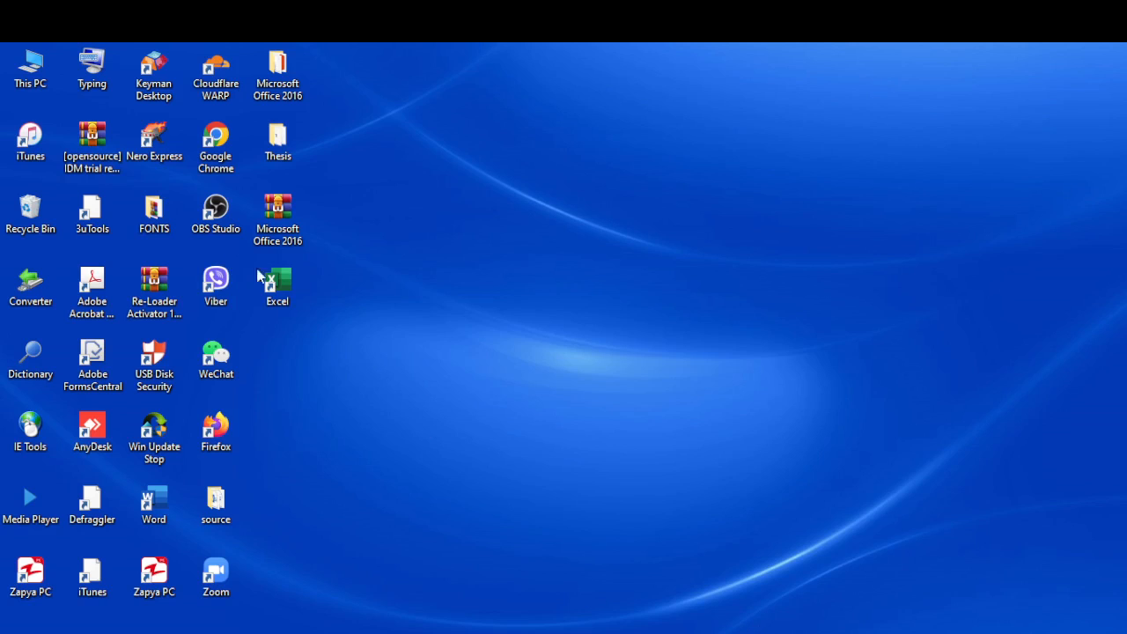
Pin Excel to the taskbar using its desktop shortcut, then deselect the shortcut.
{"action": "left_click_drag", "start_coordinate": [280, 283], "coordinate": [641, 633]}
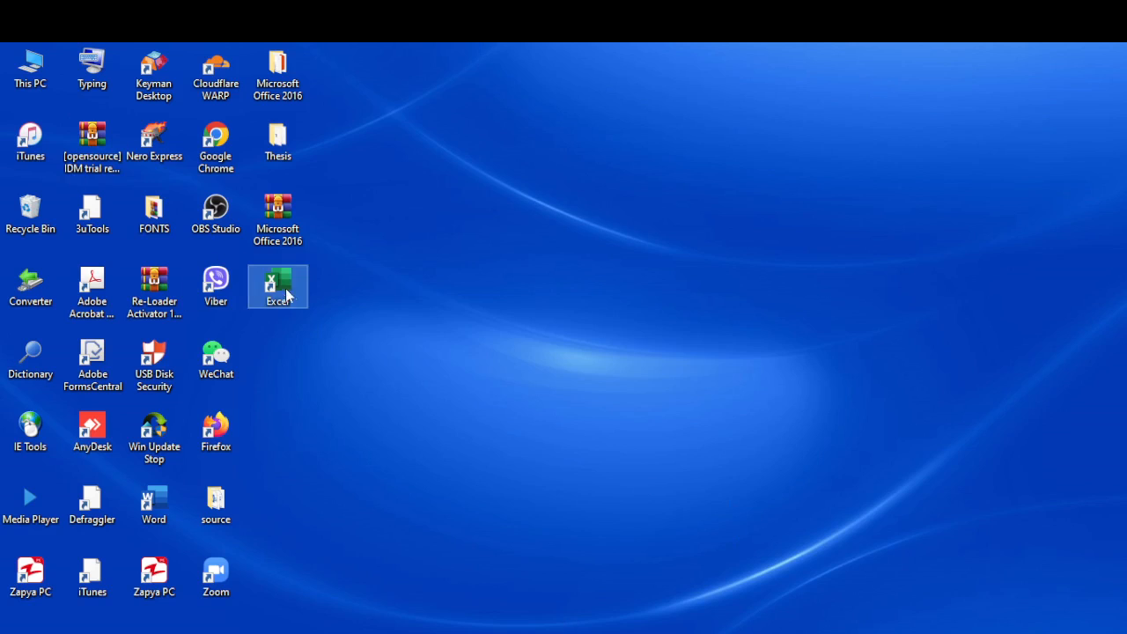
{"action": "mouse_move", "coordinate": [290, 294]}
{"action": "left_mouse_down"}
{"action": "mouse_move", "coordinate": [326, 392]}
{"action": "mouse_move", "coordinate": [656, 633]}
{"action": "left_mouse_up"}
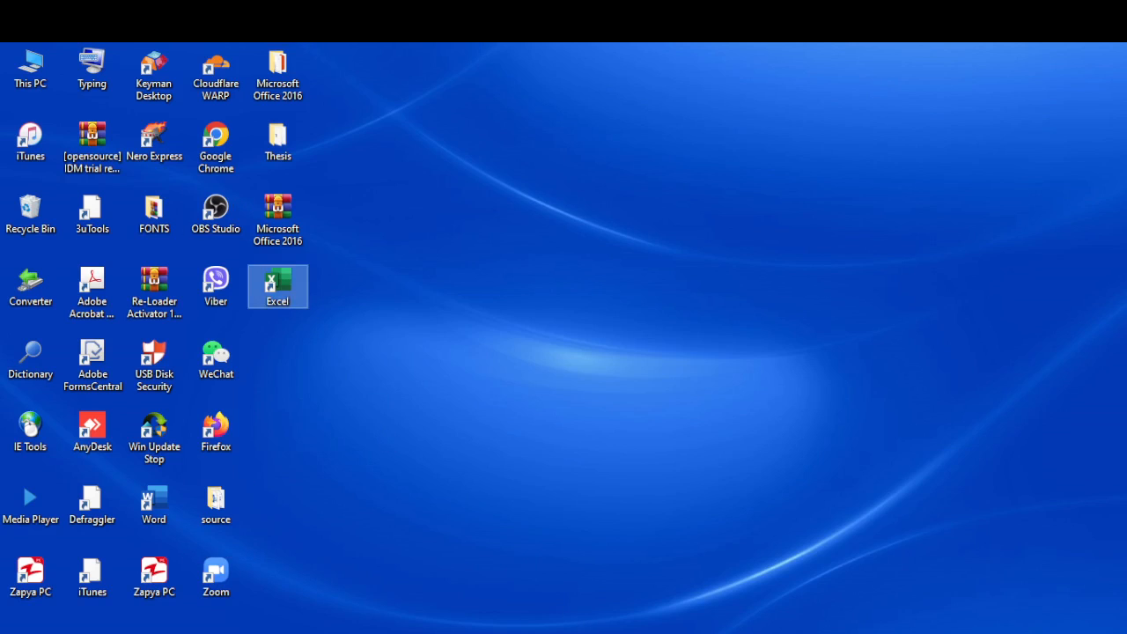
{"action": "left_click", "coordinate": [621, 384]}
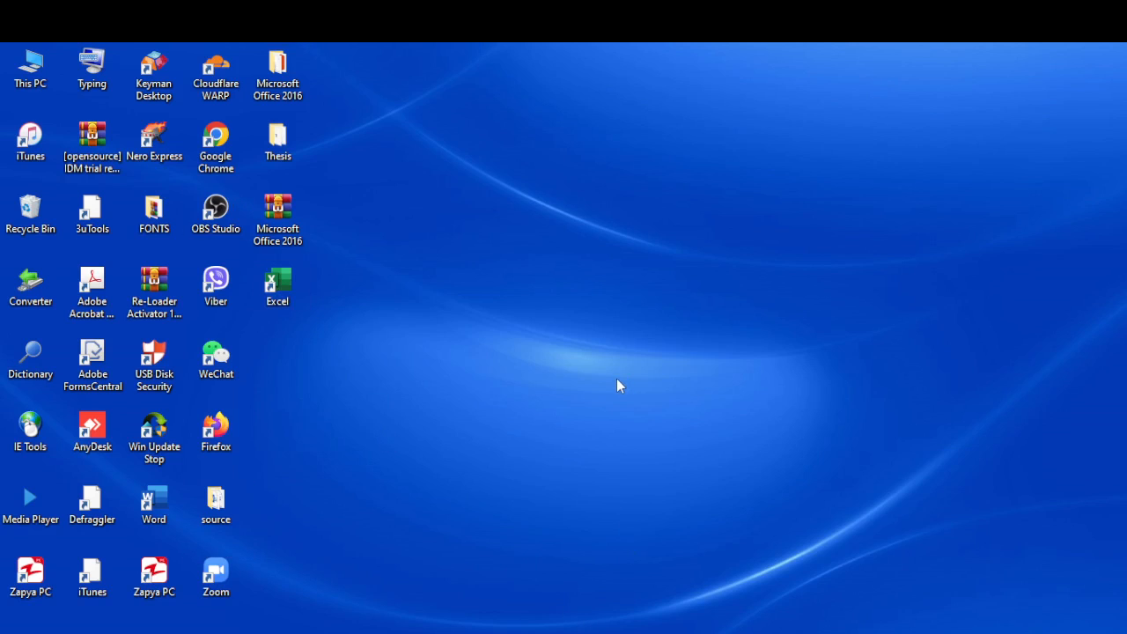
Refresh the desktop, then open a blank workbook through the Excel desktop shortcut and close the program.
{"action": "right_click", "coordinate": [616, 378]}
{"action": "left_click", "coordinate": [661, 428]}
{"action": "double_click", "coordinate": [284, 301]}
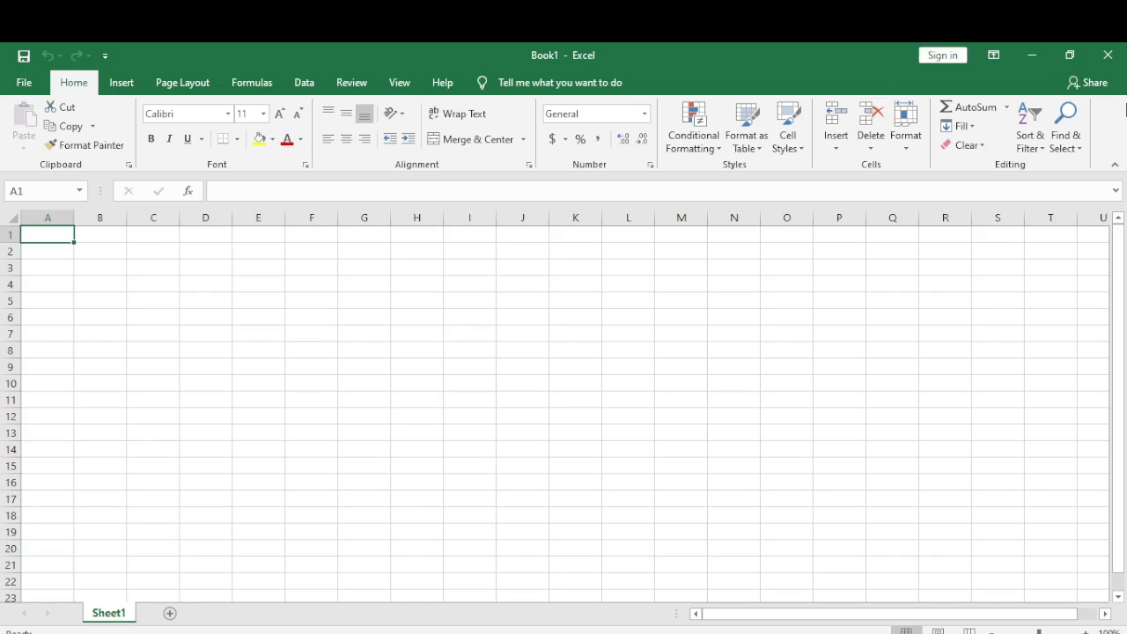
{"action": "left_click", "coordinate": [1108, 55]}
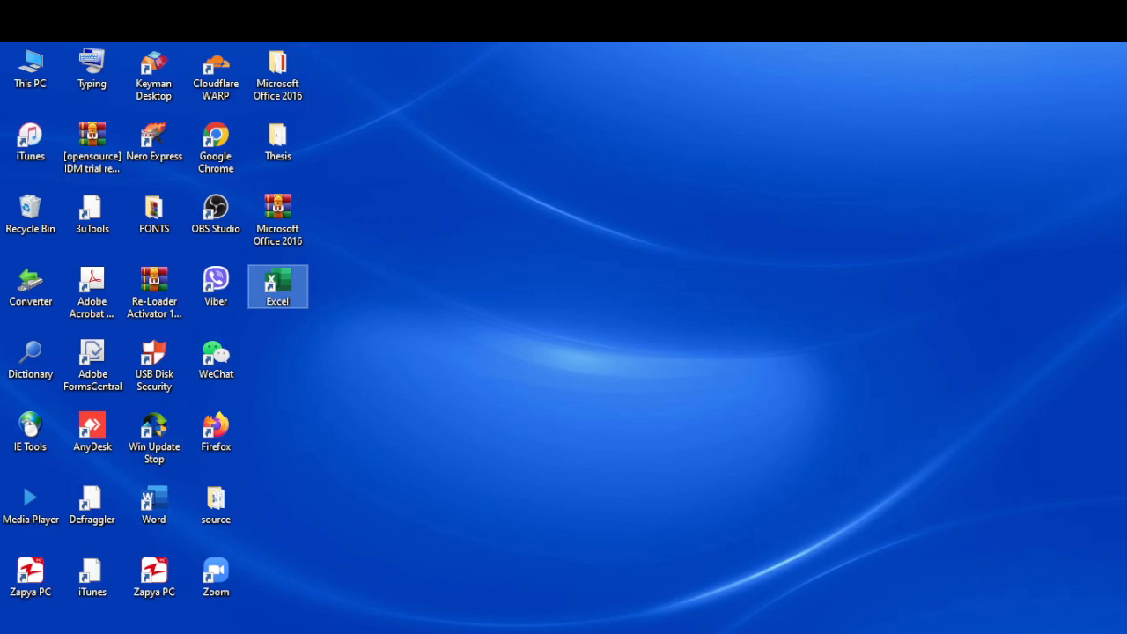
Look through the list of installed apps in Start and return to the desktop.
{"action": "left_click", "coordinate": [19, 633]}
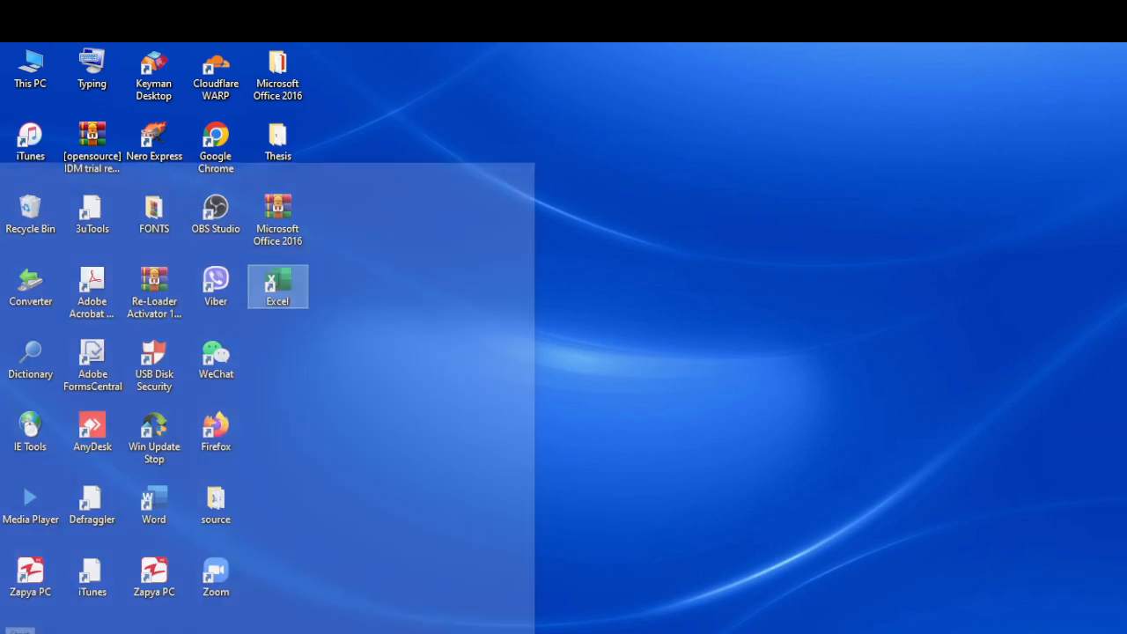
{"action": "scroll", "coordinate": [127, 260], "scroll_direction": "down", "scroll_amount": 4}
{"action": "scroll", "coordinate": [127, 261], "scroll_direction": "down", "scroll_amount": 12}
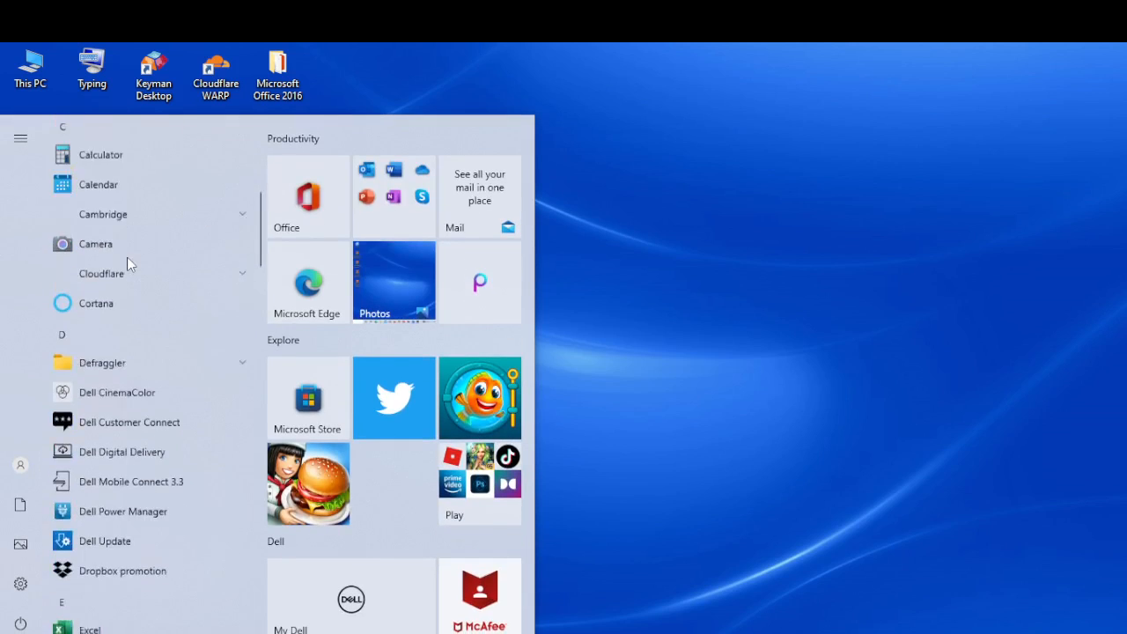
{"action": "scroll", "coordinate": [127, 264], "scroll_direction": "up", "scroll_amount": 4}
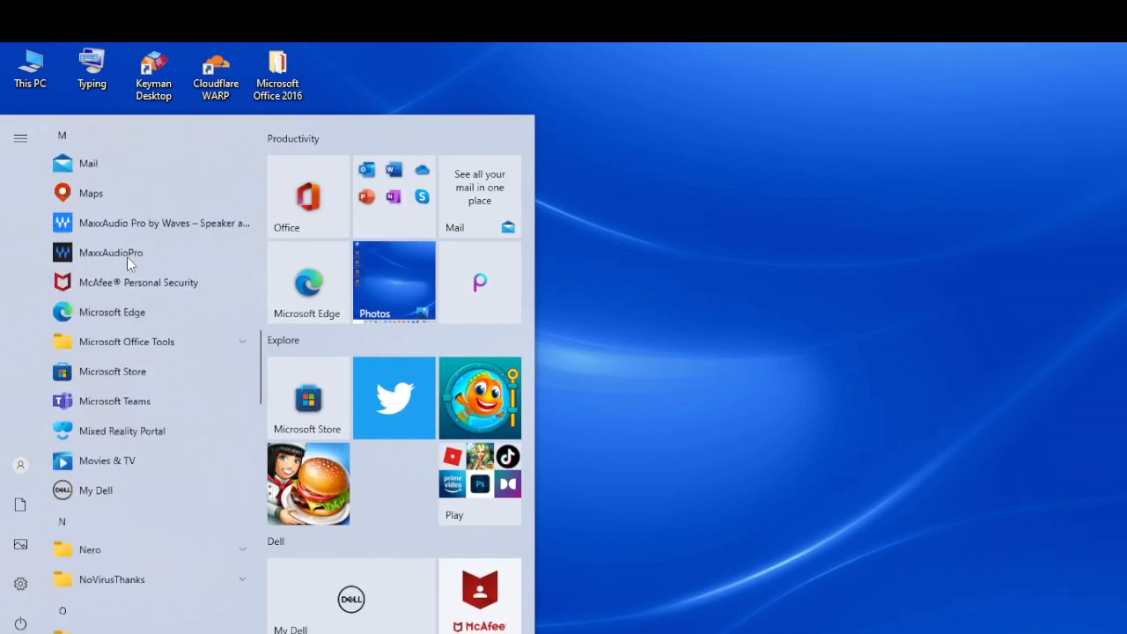
{"action": "scroll", "coordinate": [126, 264], "scroll_direction": "down", "scroll_amount": 1}
{"action": "scroll", "coordinate": [126, 264], "scroll_direction": "up", "scroll_amount": 3}
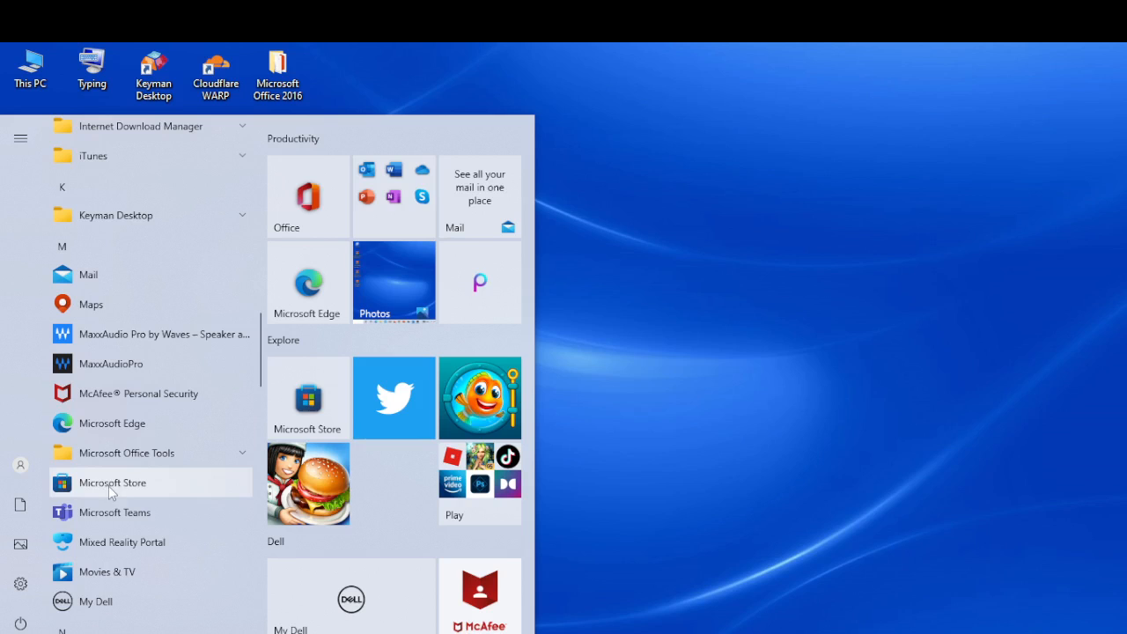
{"action": "left_click", "coordinate": [725, 354]}
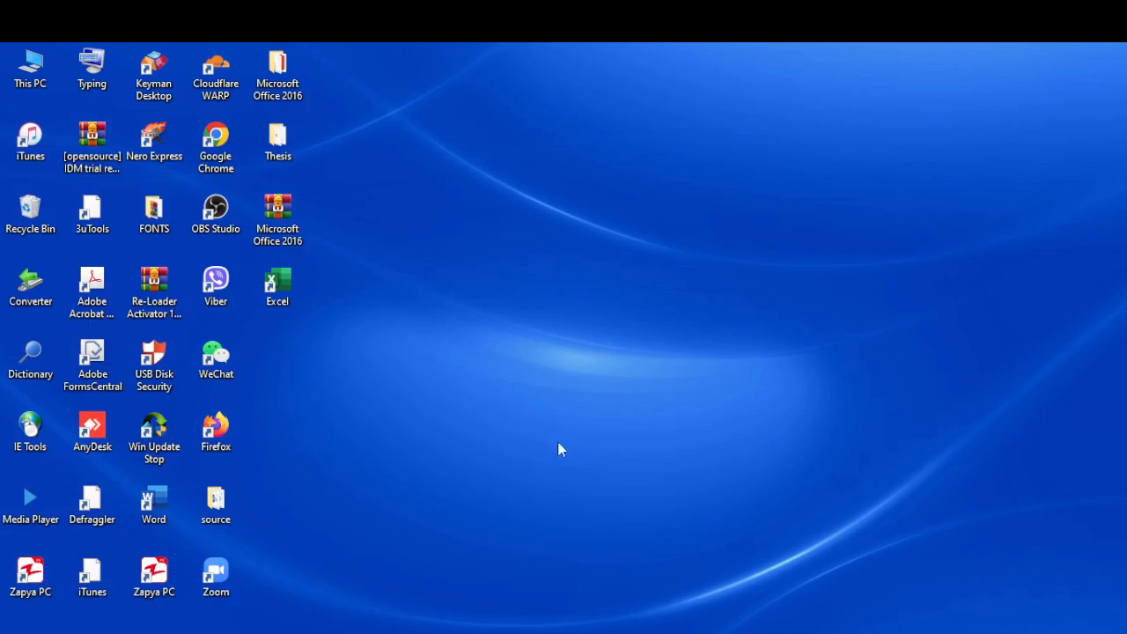
{"action": "right_click", "coordinate": [278, 300]}
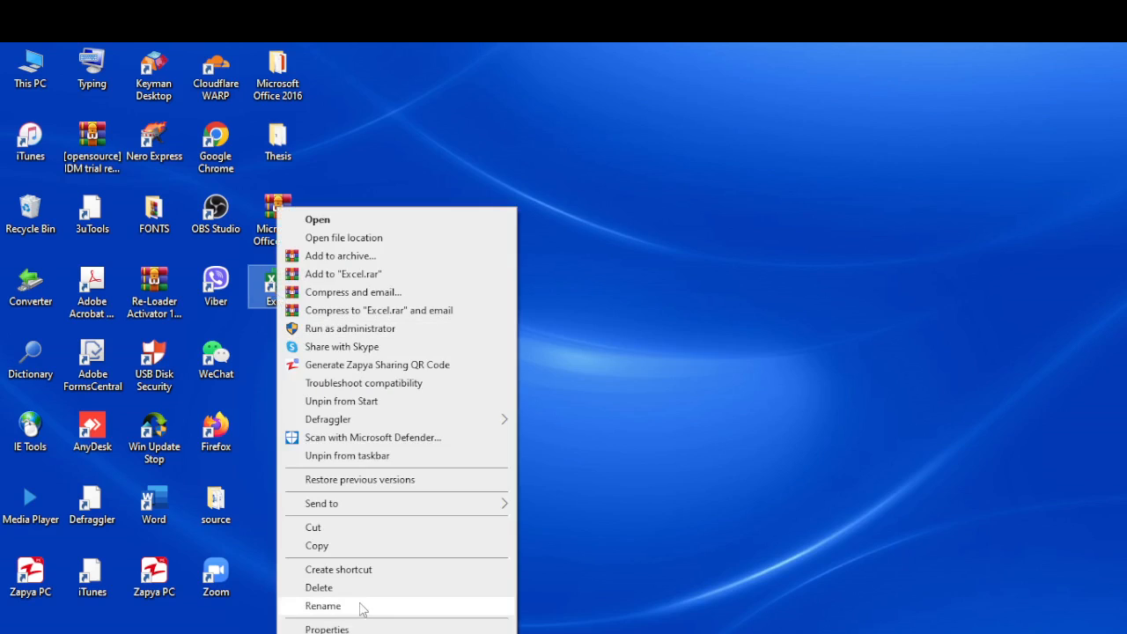
{"action": "left_click", "coordinate": [732, 261]}
{"action": "left_click", "coordinate": [731, 267]}
{"action": "right_click", "coordinate": [628, 257]}
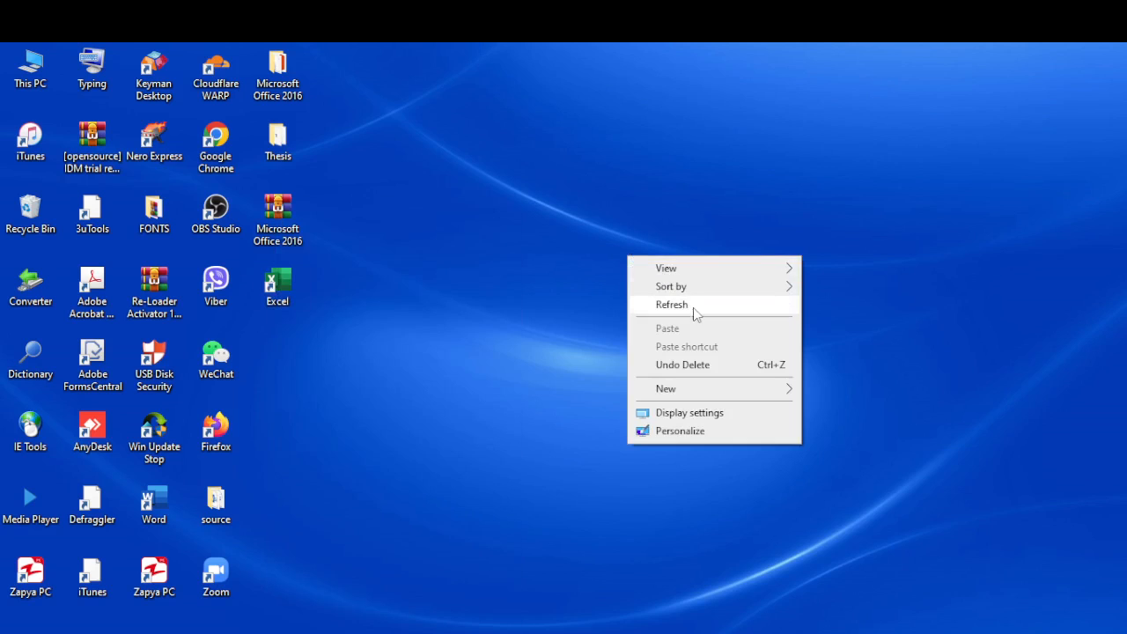
{"action": "left_click", "coordinate": [693, 307]}
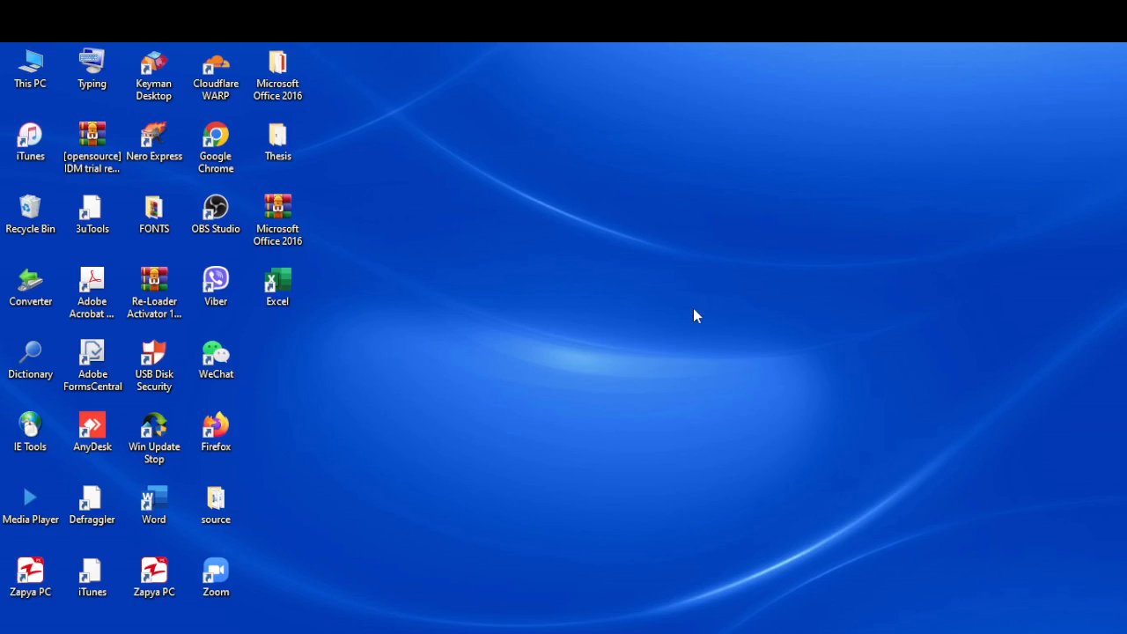